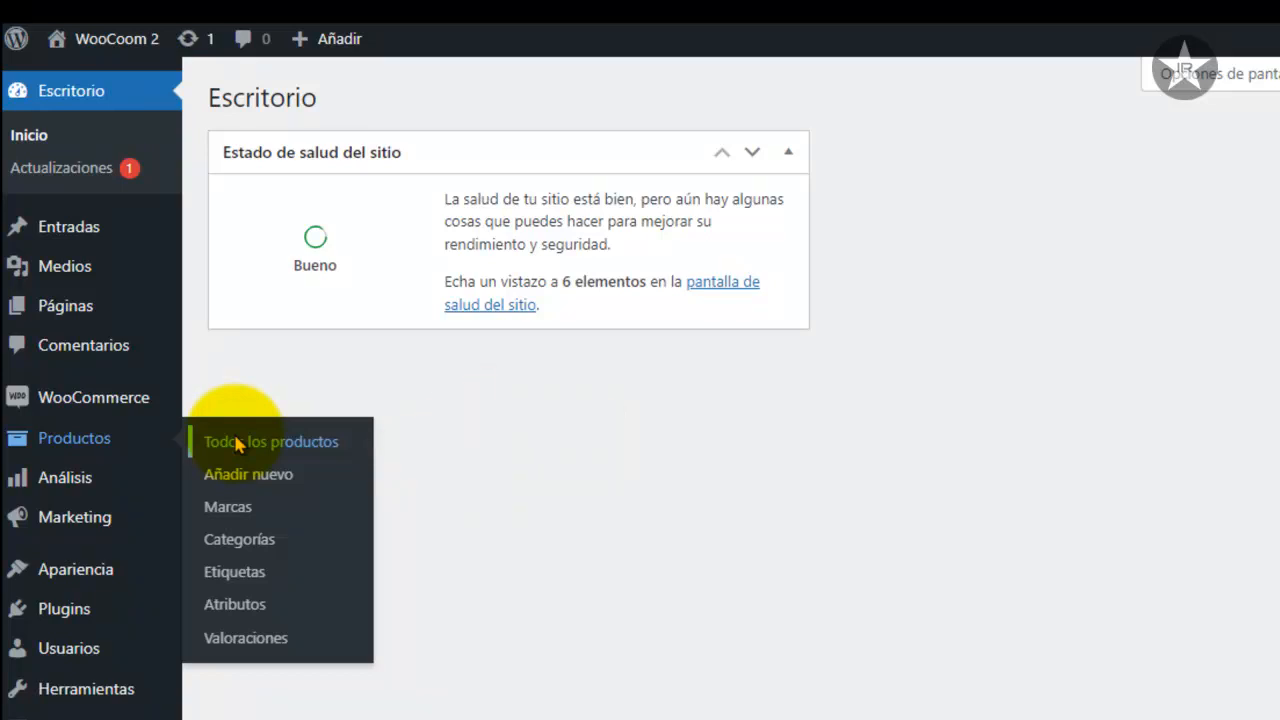
Start a new product from the product list and name it "Gorro Star Negro".
left_click(236, 440)
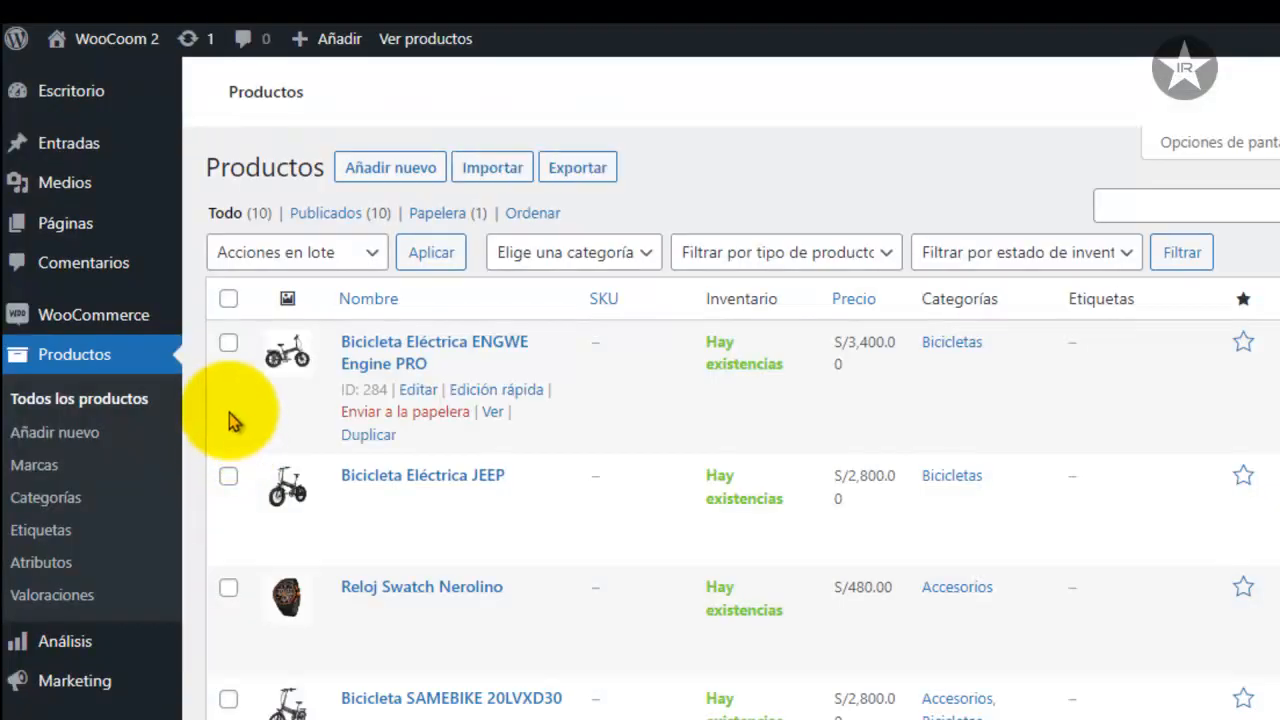
left_click(390, 168)
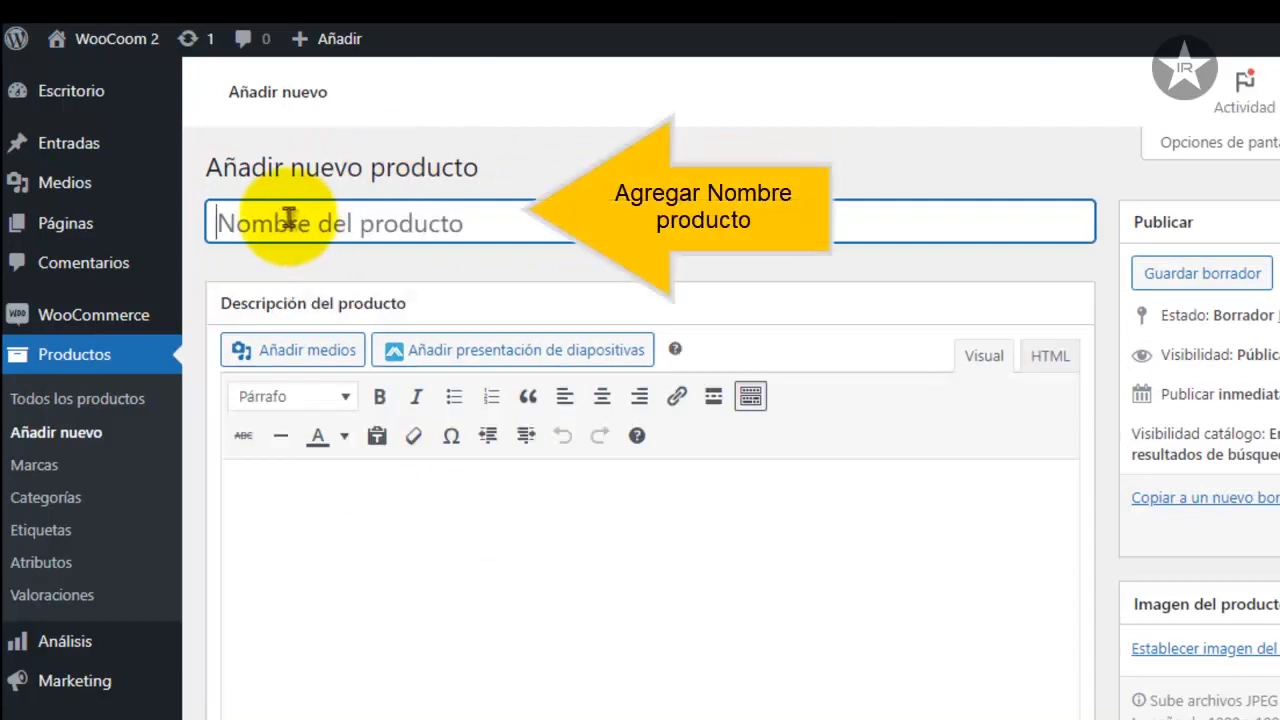
type("Gorro Star Negro")
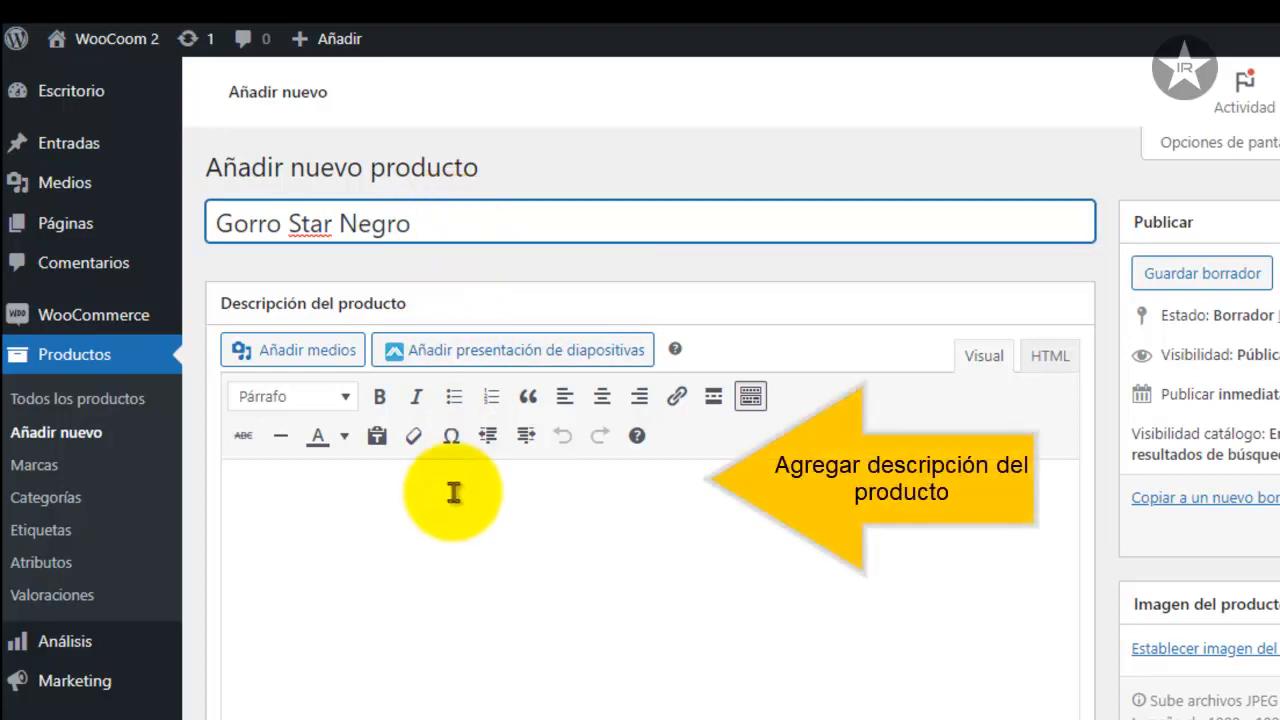
Paste the copied product text into the main product description as plain text without styles.
scroll(420, 430, "down", 1)
left_click(306, 387)
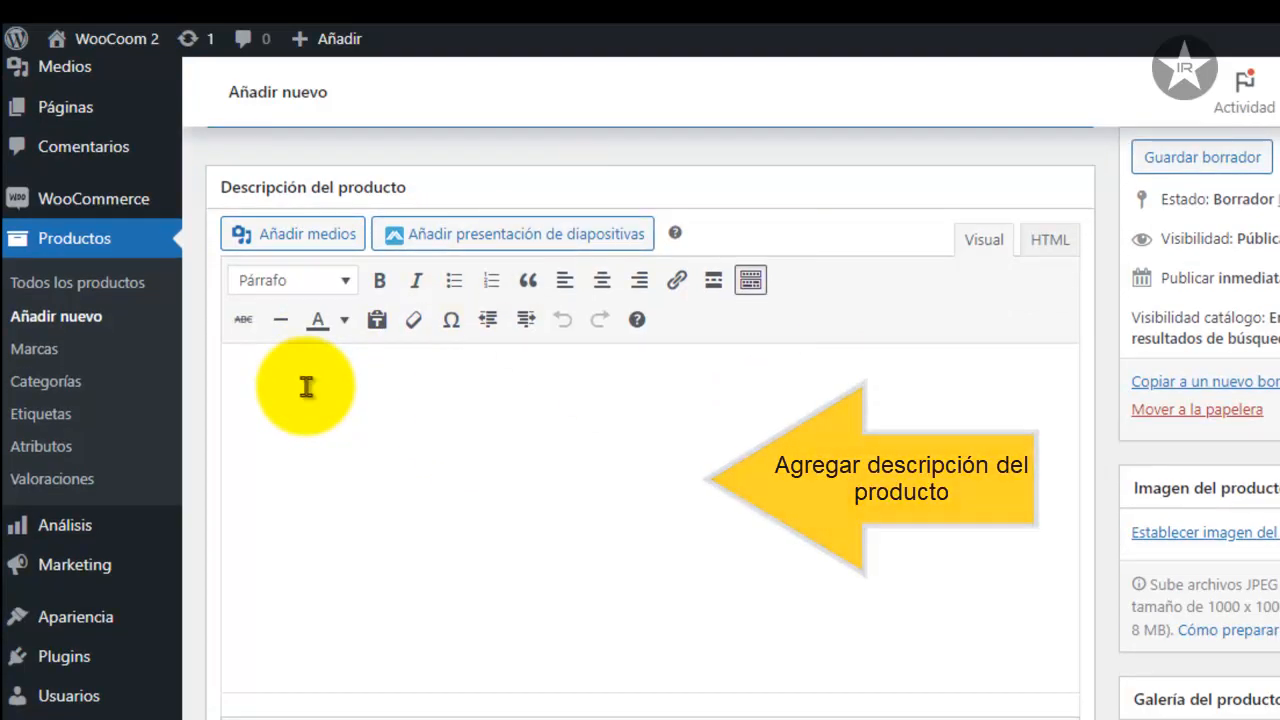
left_click(376, 296)
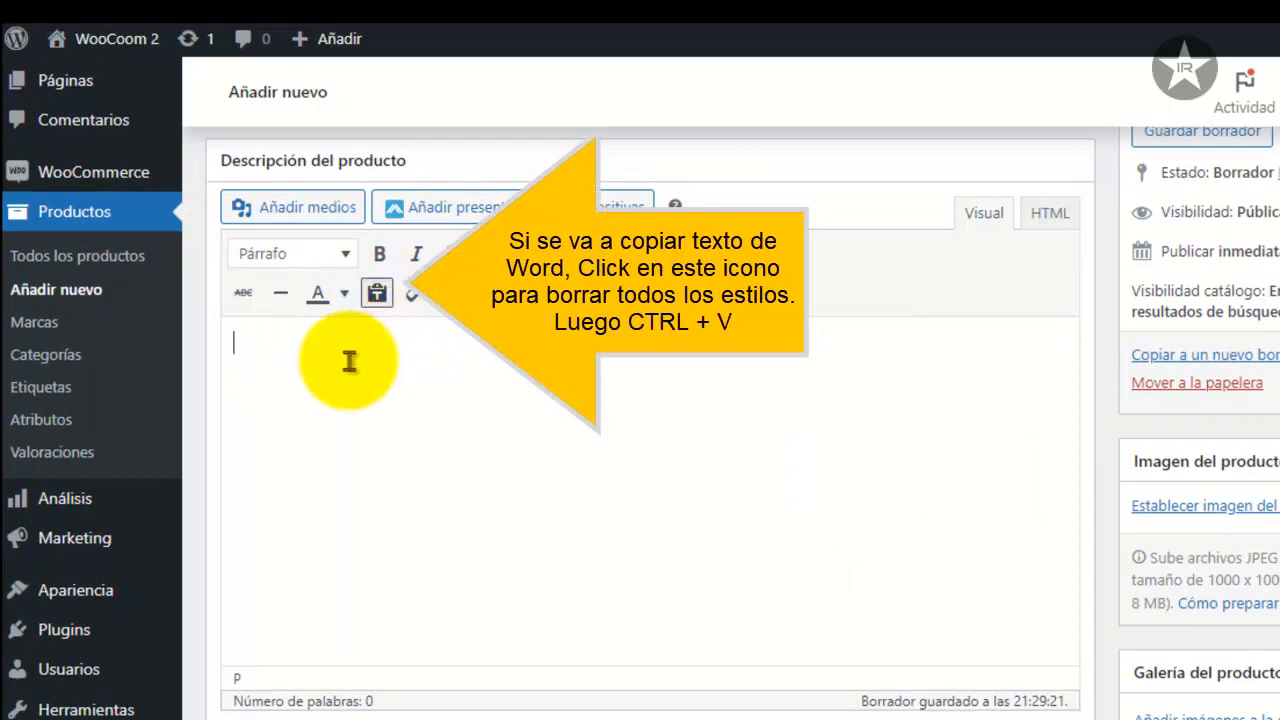
key("ctrl+v")
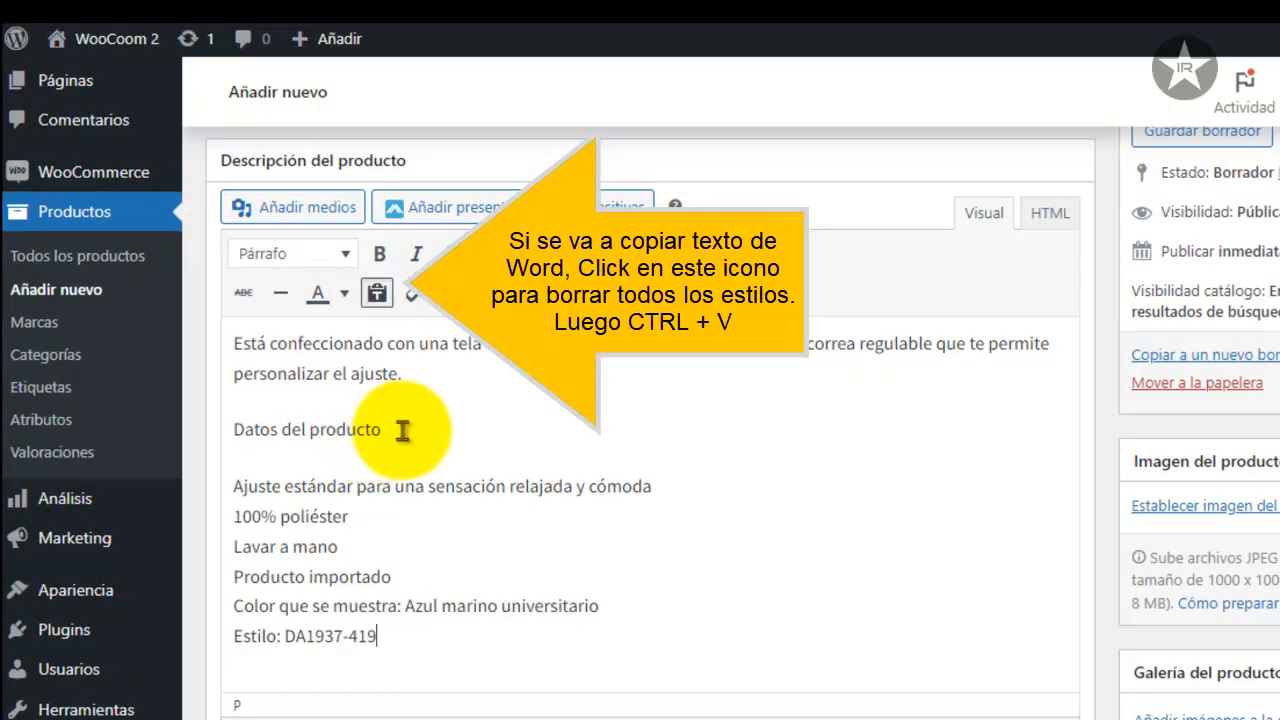
Make the "Datos del producto" heading bold and format the detail lines beneath it as a bulleted list.
left_click_drag(402, 430, 200, 430)
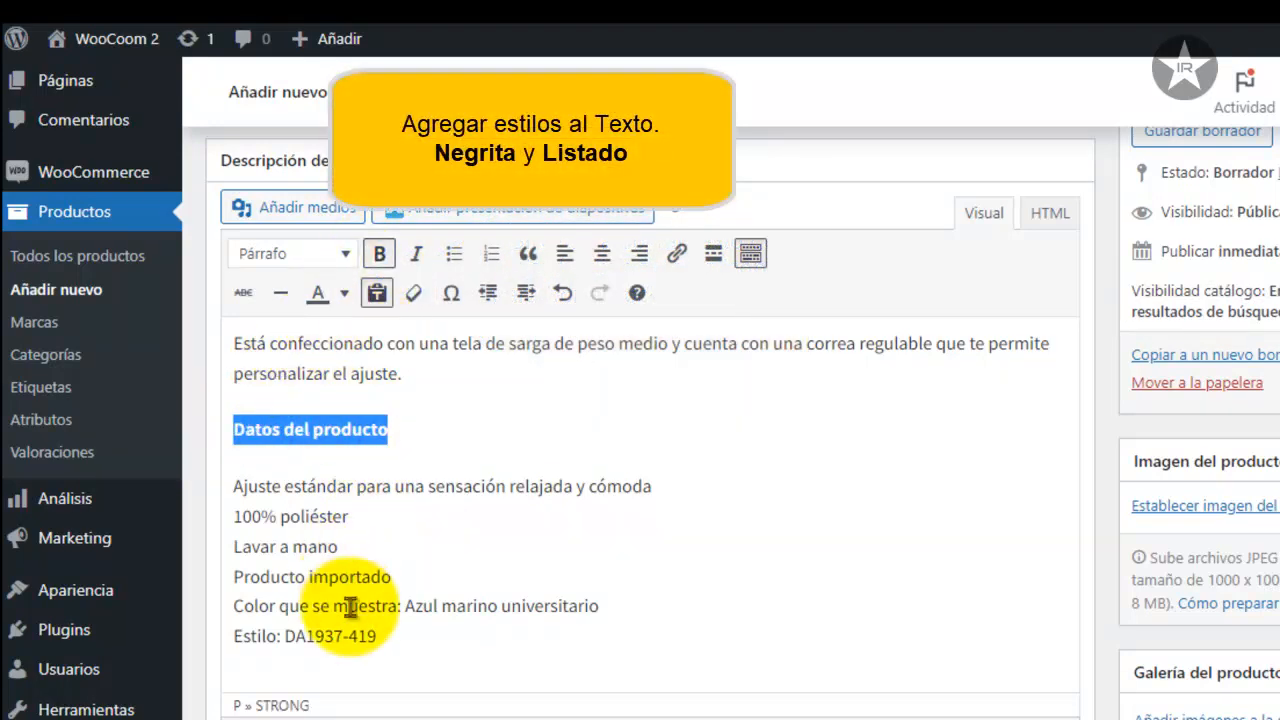
left_click_drag(392, 636, 222, 494)
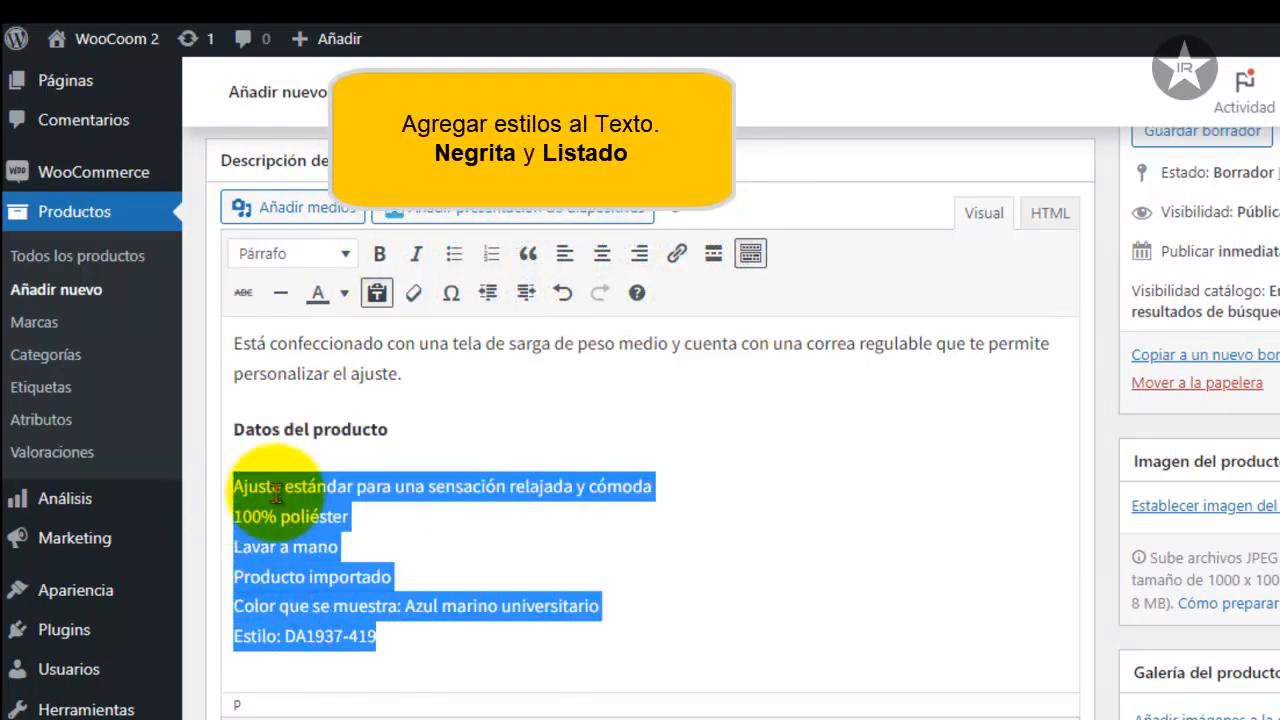
left_click(454, 255)
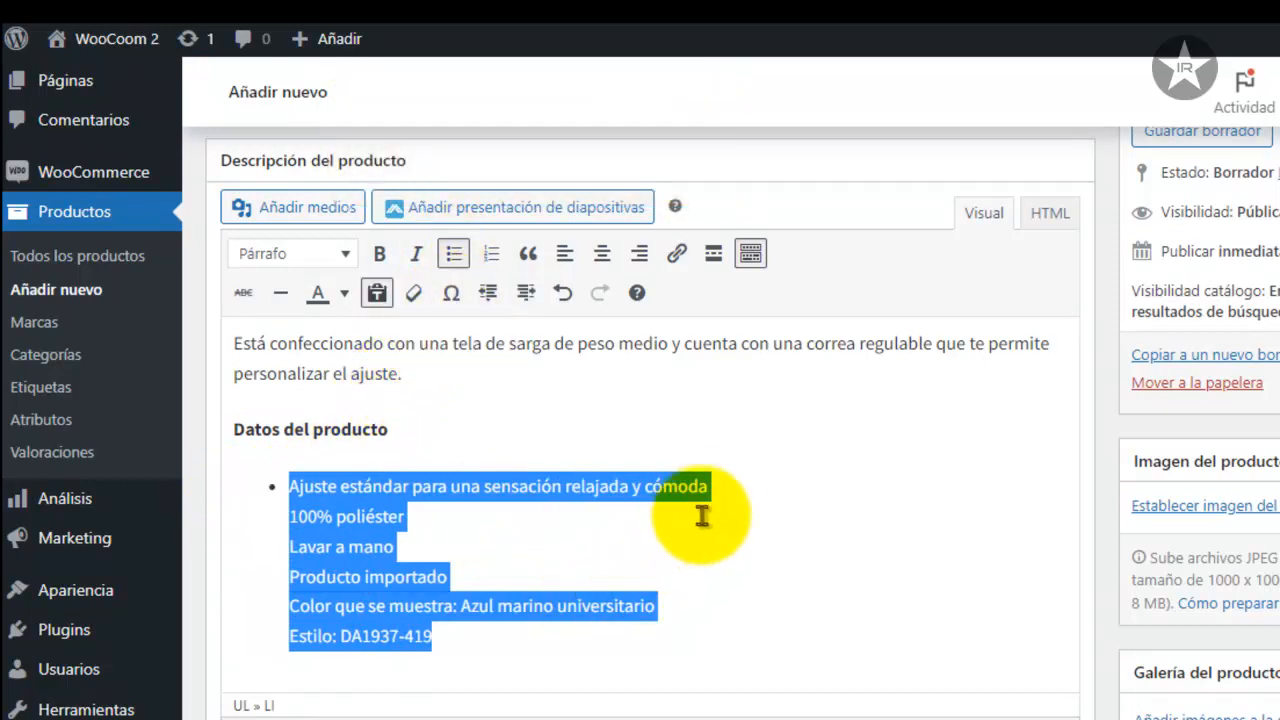
Split the bulleted block so that each detail line, from "100% poliéster" to "Estilo: DA1937-419", has its own bullet.
left_click(724, 489)
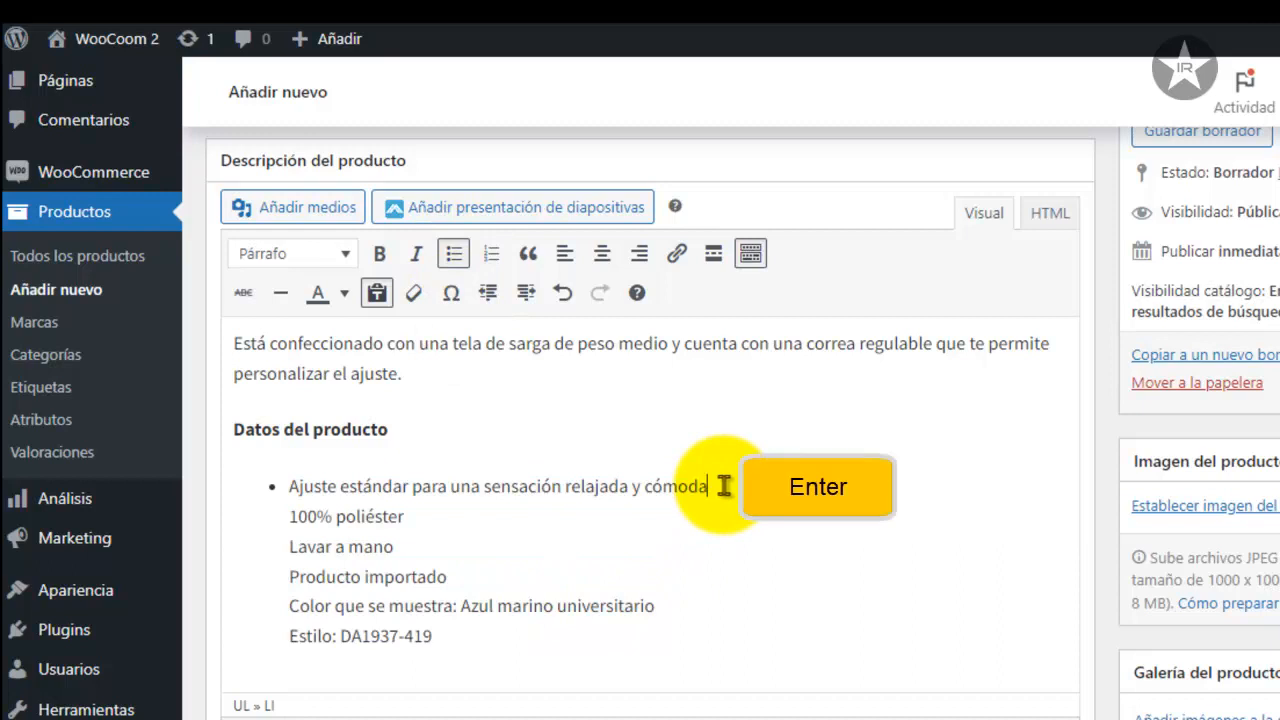
key("Return")
key("Delete")
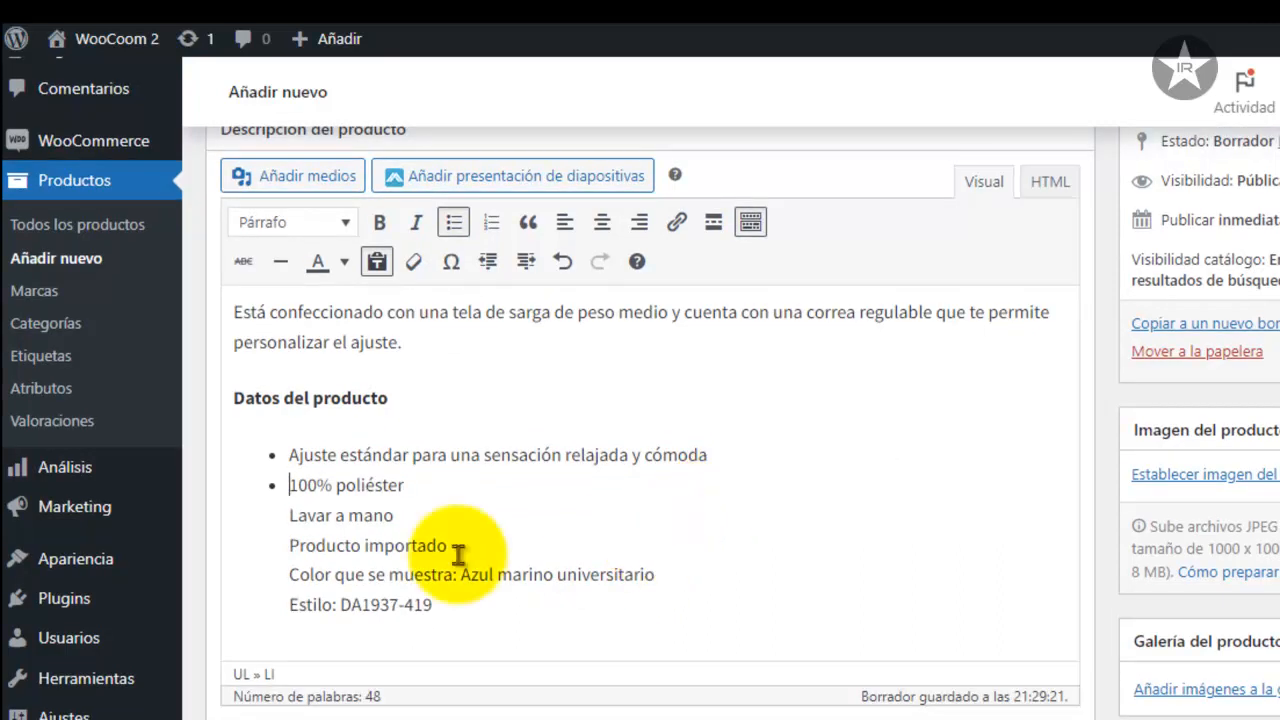
left_click(420, 481)
key("Return")
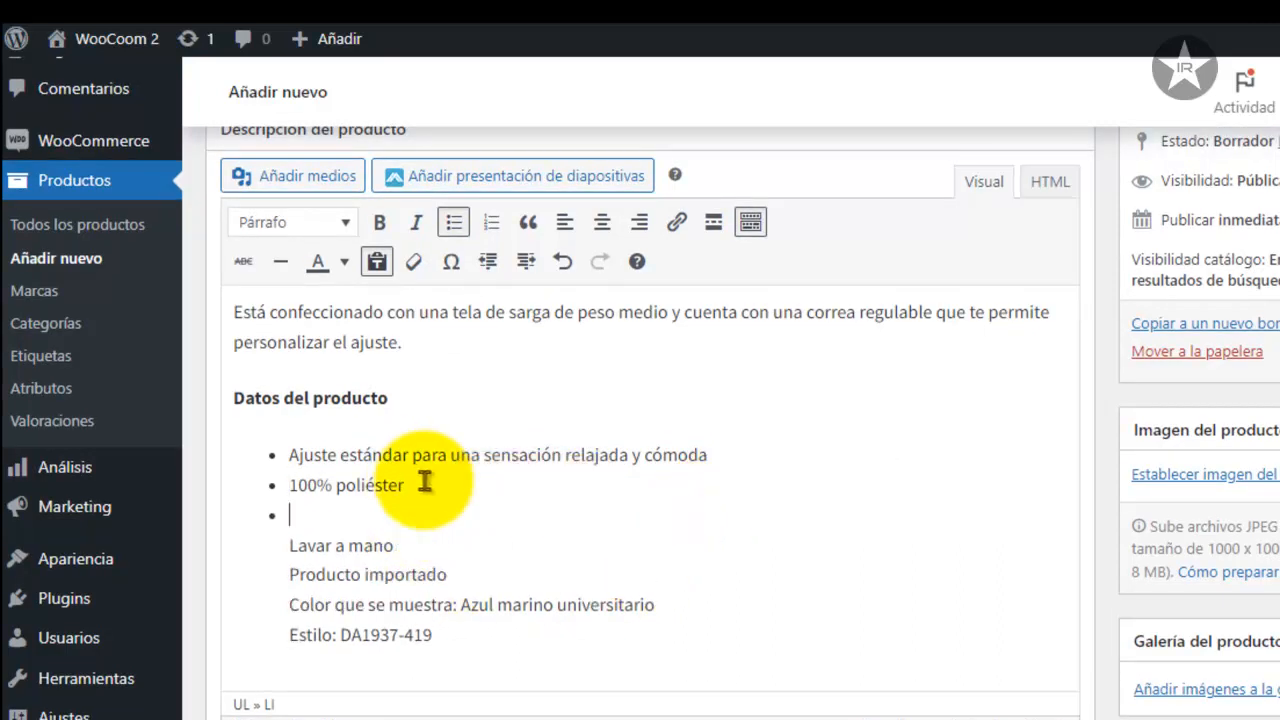
key("Delete")
key("Return")
key("Delete")
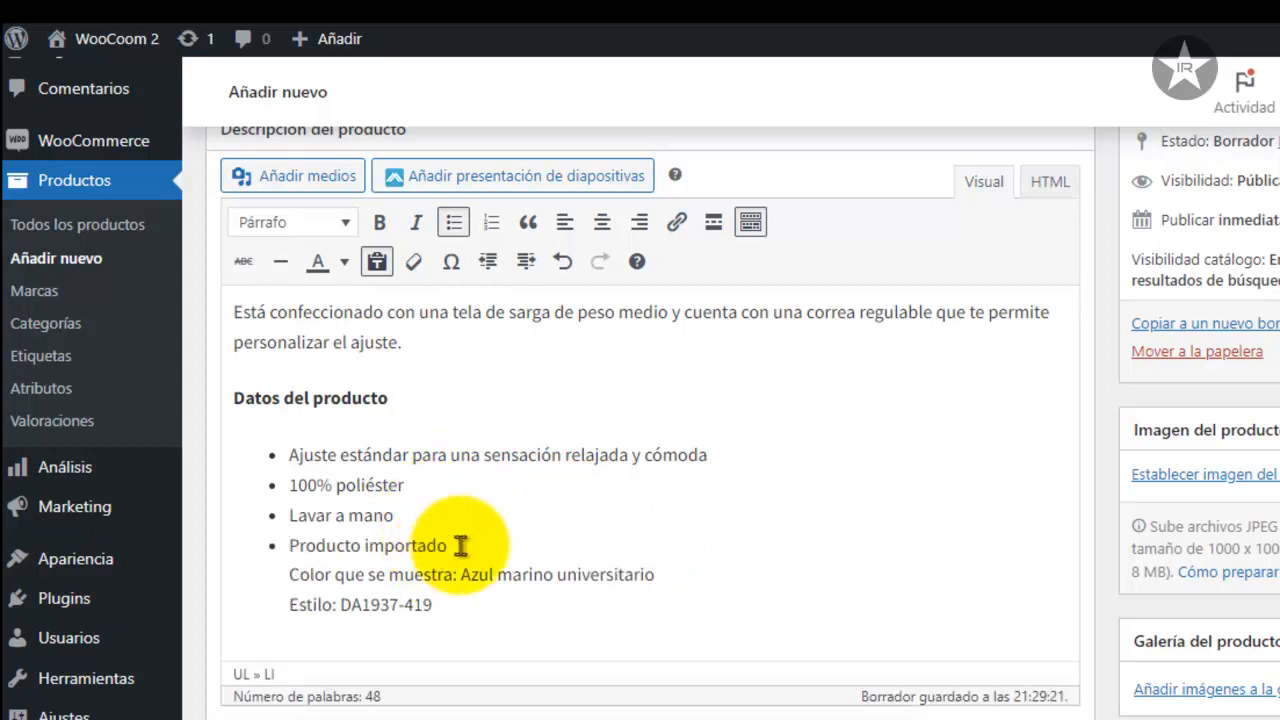
left_click(456, 540)
key("Return")
key("Delete")
left_click(677, 574)
key("Return")
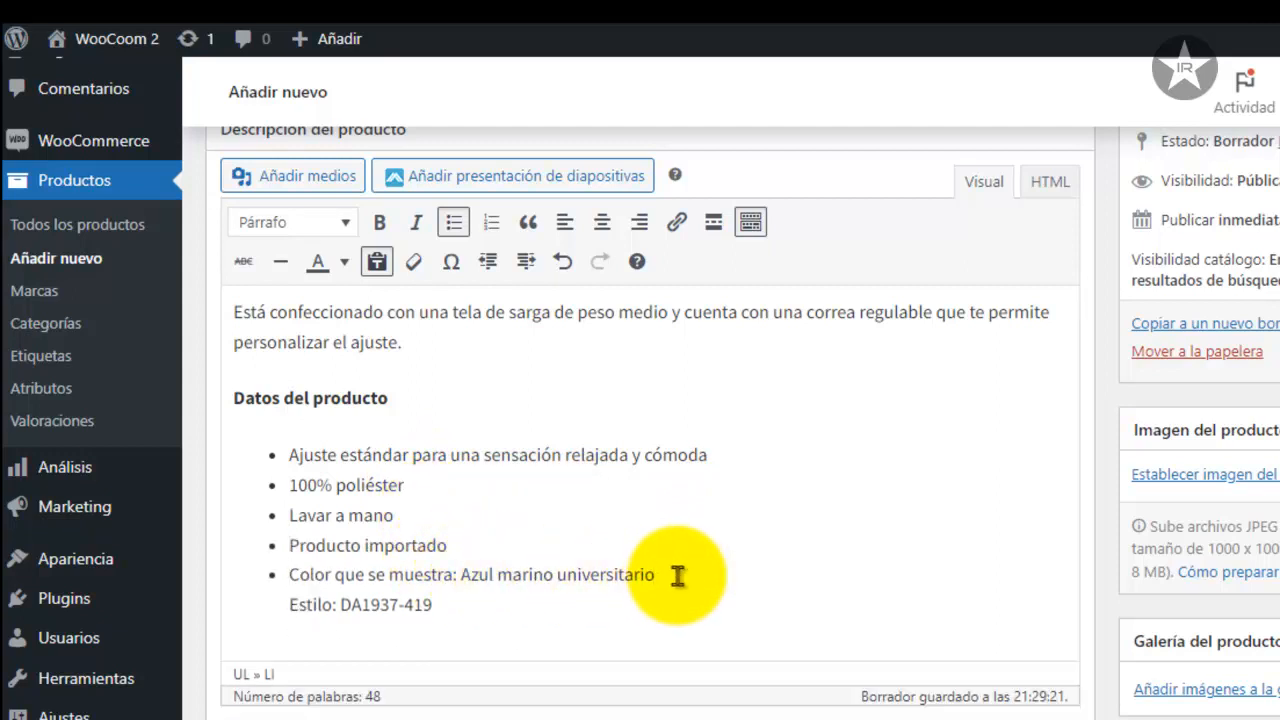
key("Delete")
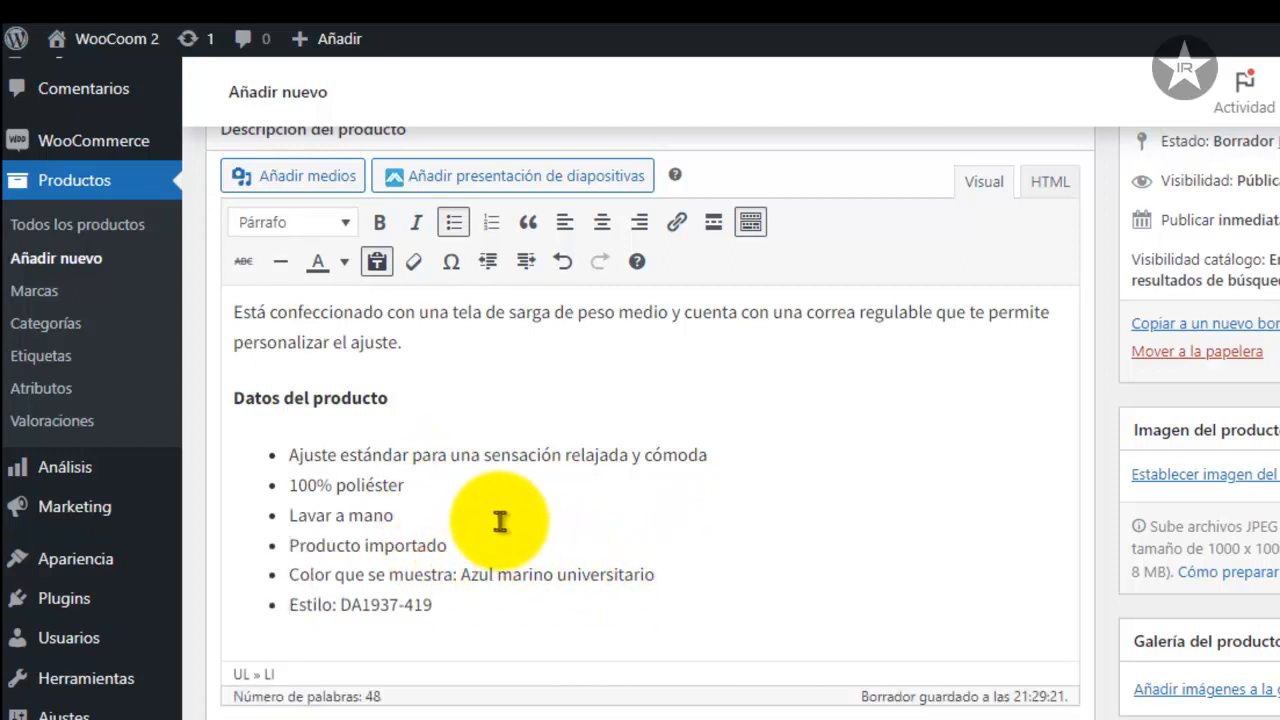
Set the simple product's regular price (Precio normal) to 69.
scroll(567, 452, "down", 5)
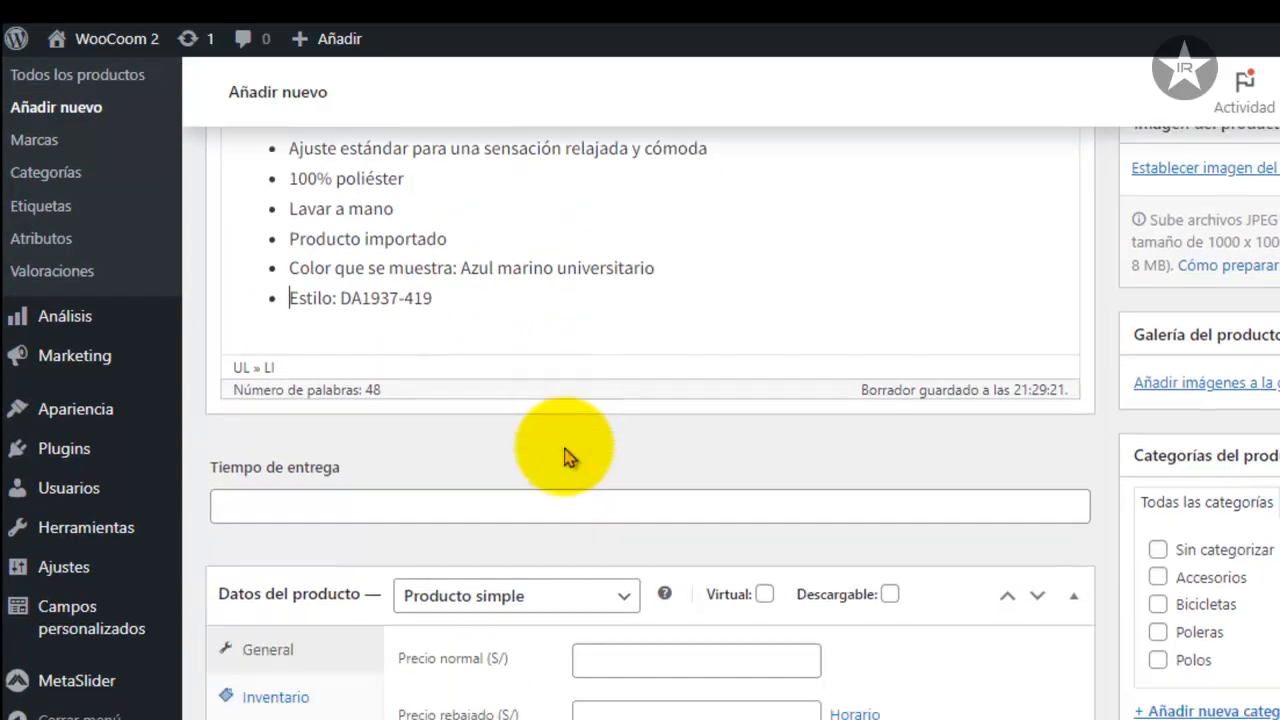
scroll(611, 457, "down", 1)
left_click(606, 380)
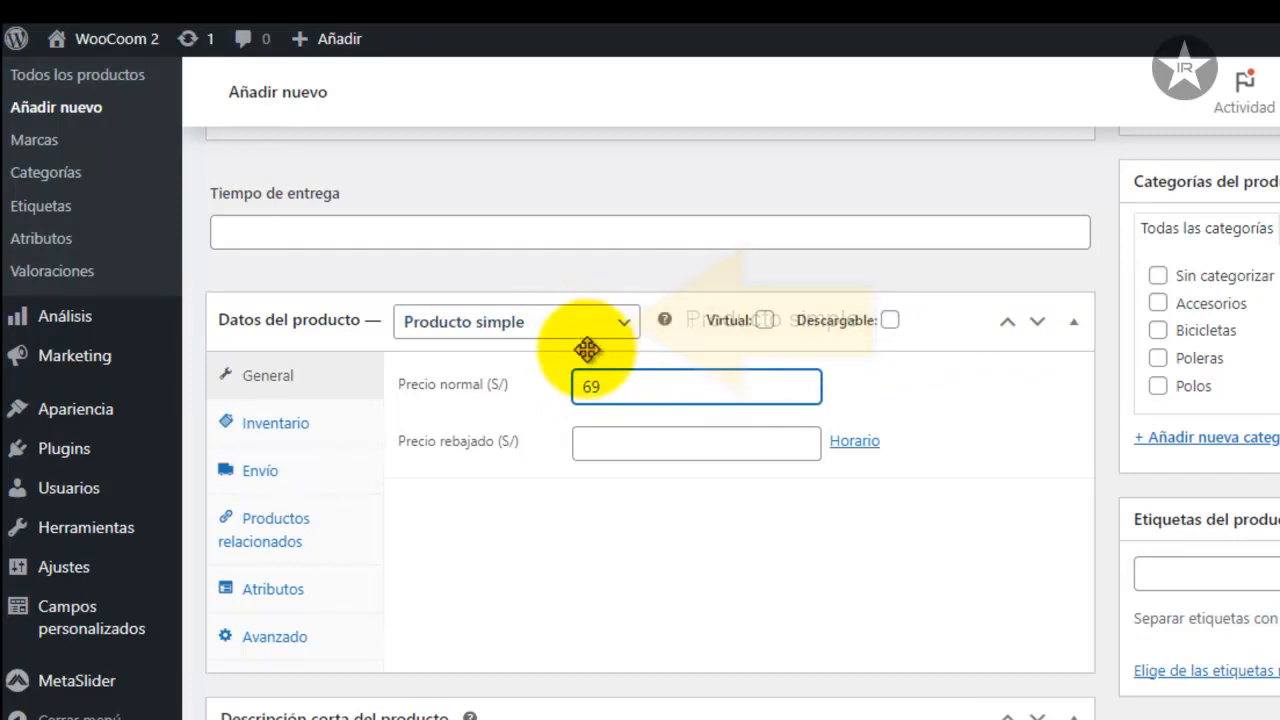
Enter "Gorro Star Color Negro" as the short product description.
scroll(565, 445, "down", 1)
scroll(565, 445, "down", 3)
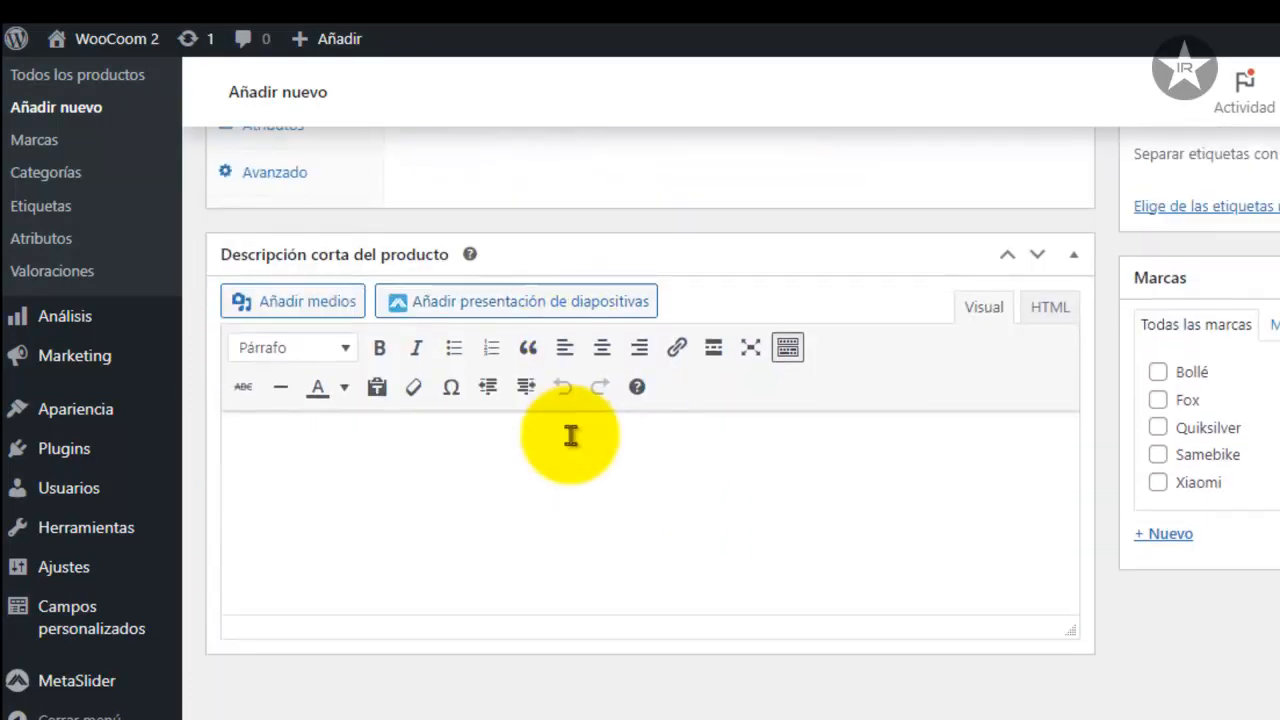
left_click(296, 461)
type("Gorro Star Color Negro")
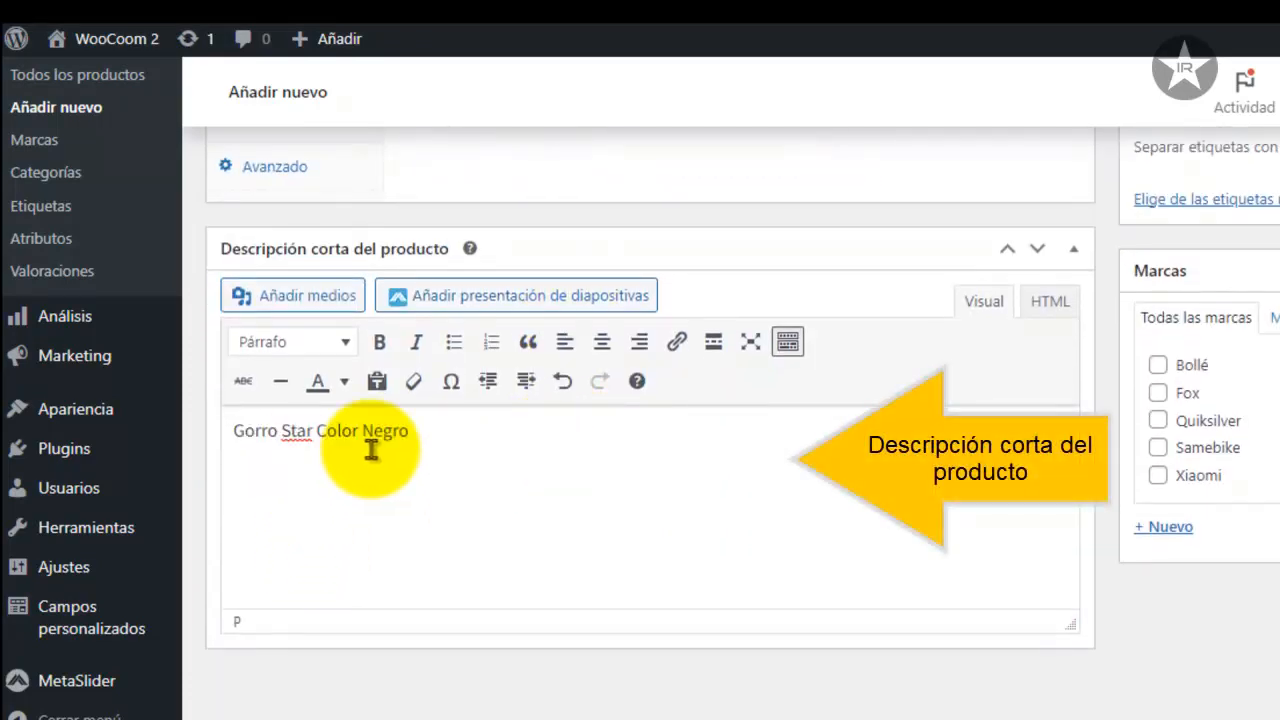
left_click(370, 449)
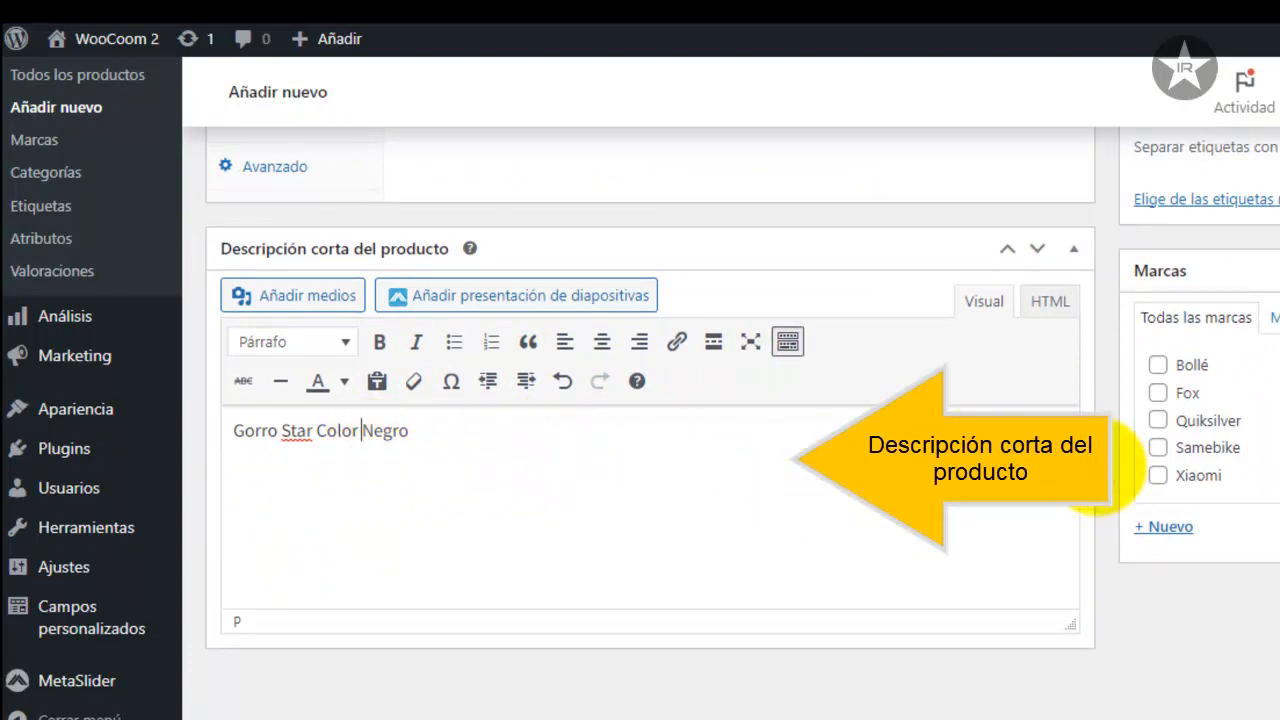
Assign the product to the Accesorios category.
scroll(1050, 395, "up", 2)
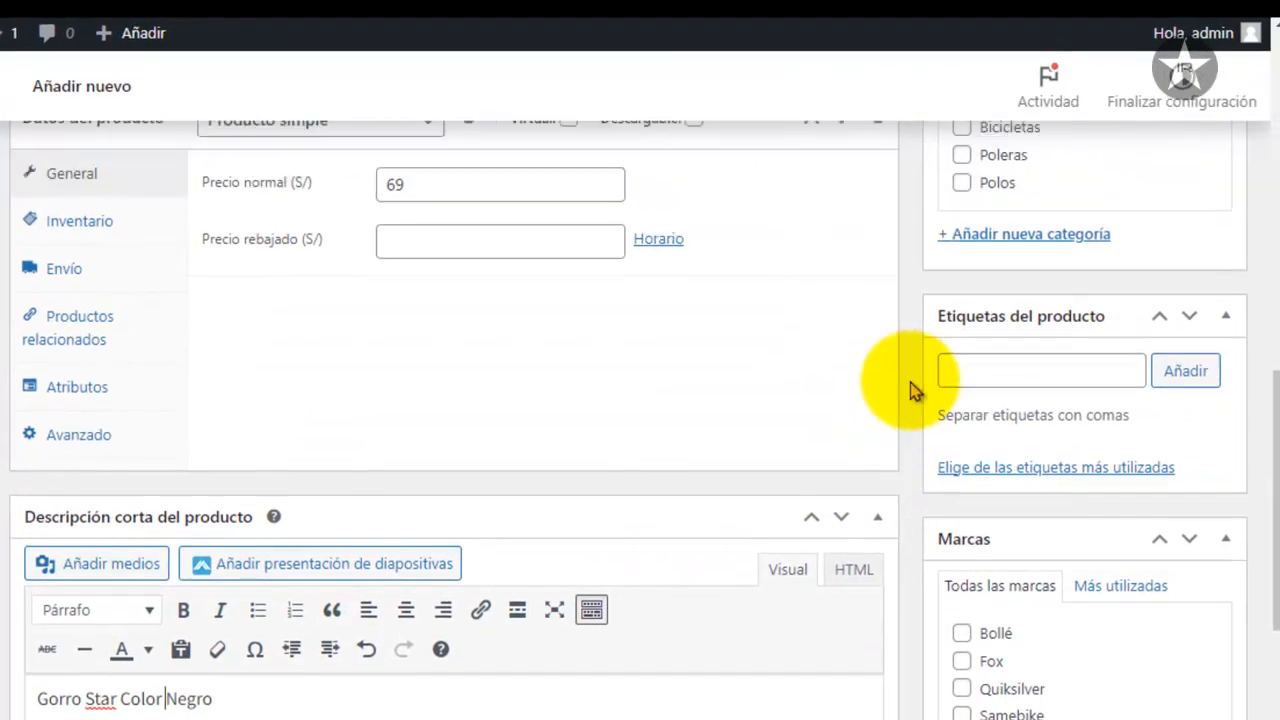
scroll(913, 390, "up", 3)
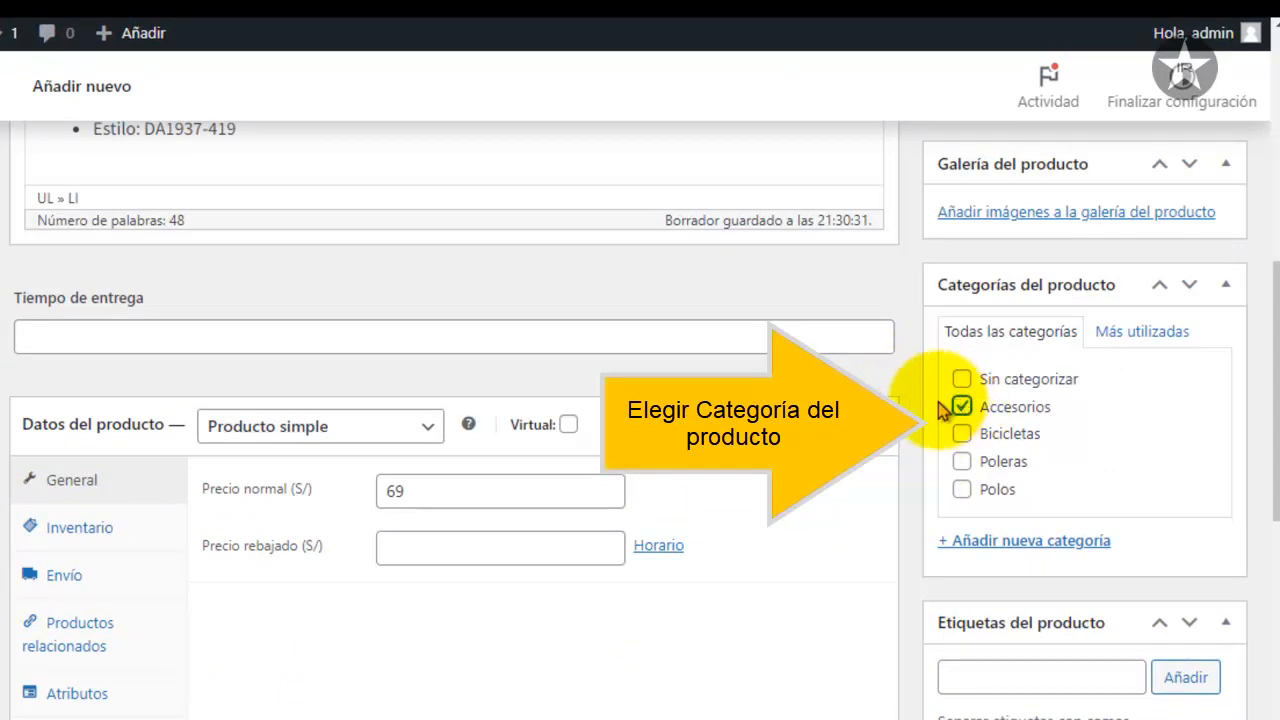
Upload gorro-negro-star.webp from the computer into the media library for the main product image.
scroll(930, 405, "up", 5)
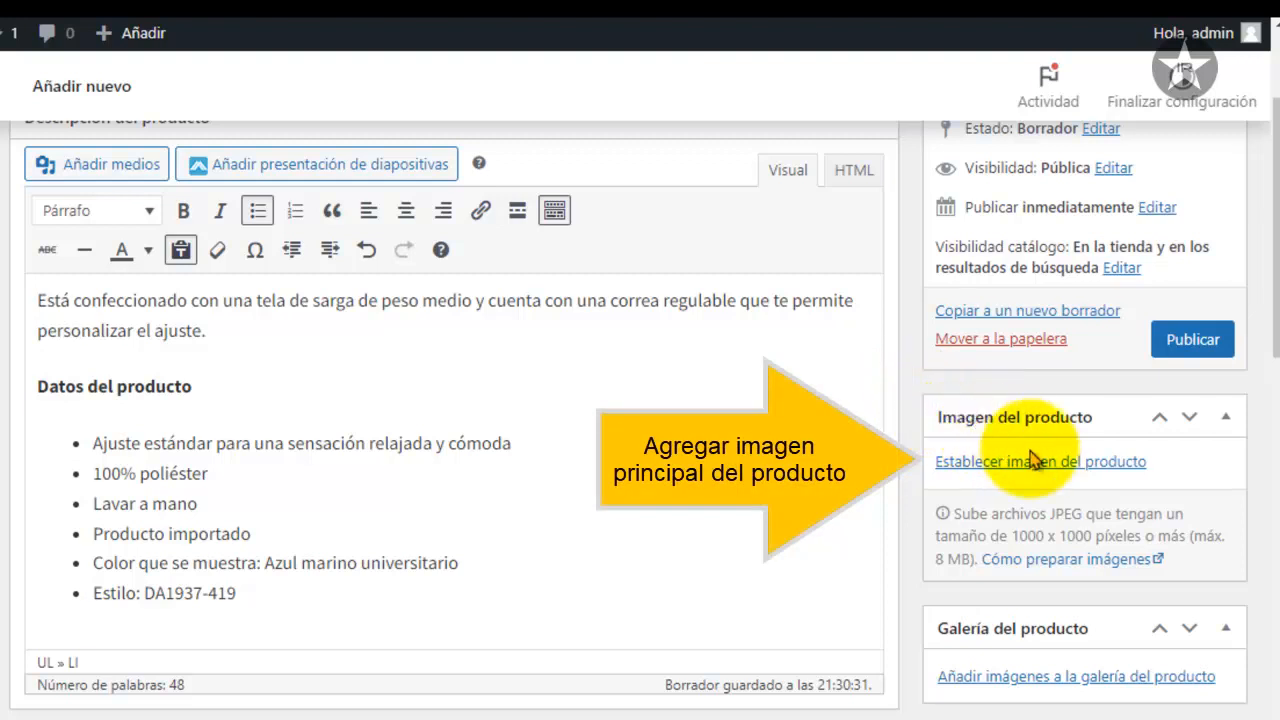
left_click(1038, 466)
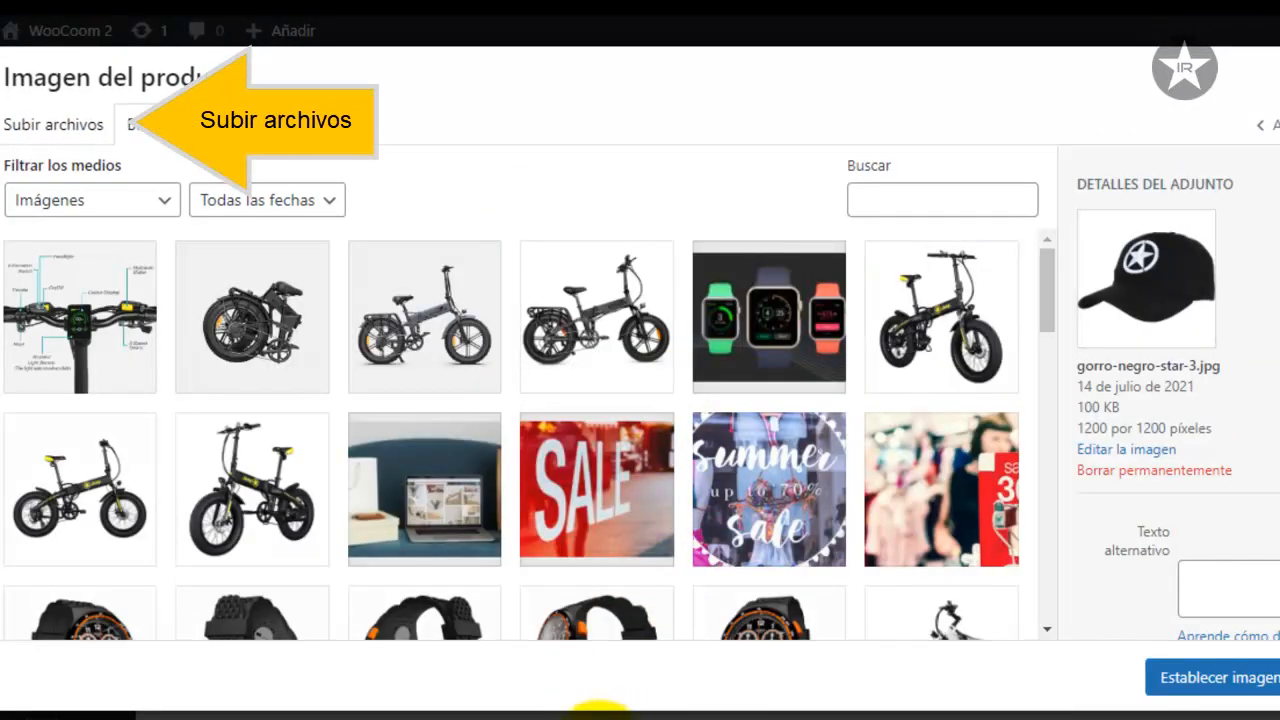
left_click(600, 710)
left_click_drag(1015, 215, 110, 380)
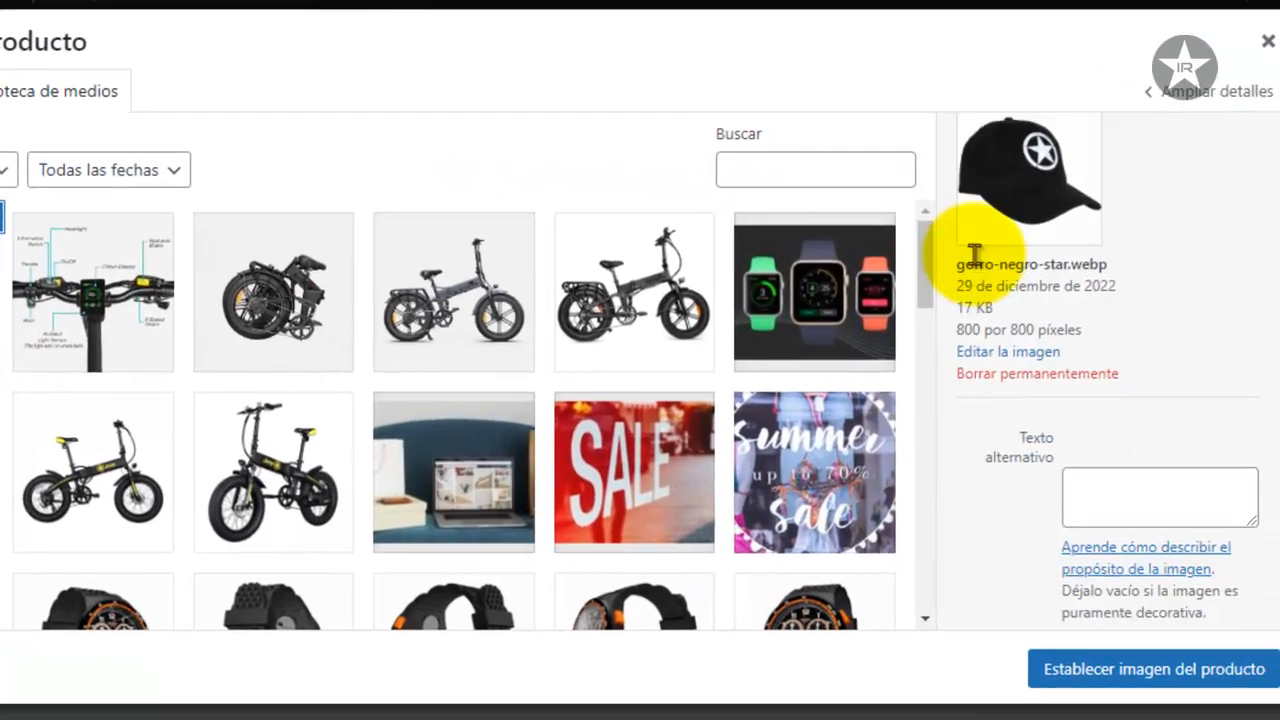
Give the uploaded cap image the title and alternative text "Gorro Star Negro" and set it as the product image.
scroll(1100, 294, "down", 5)
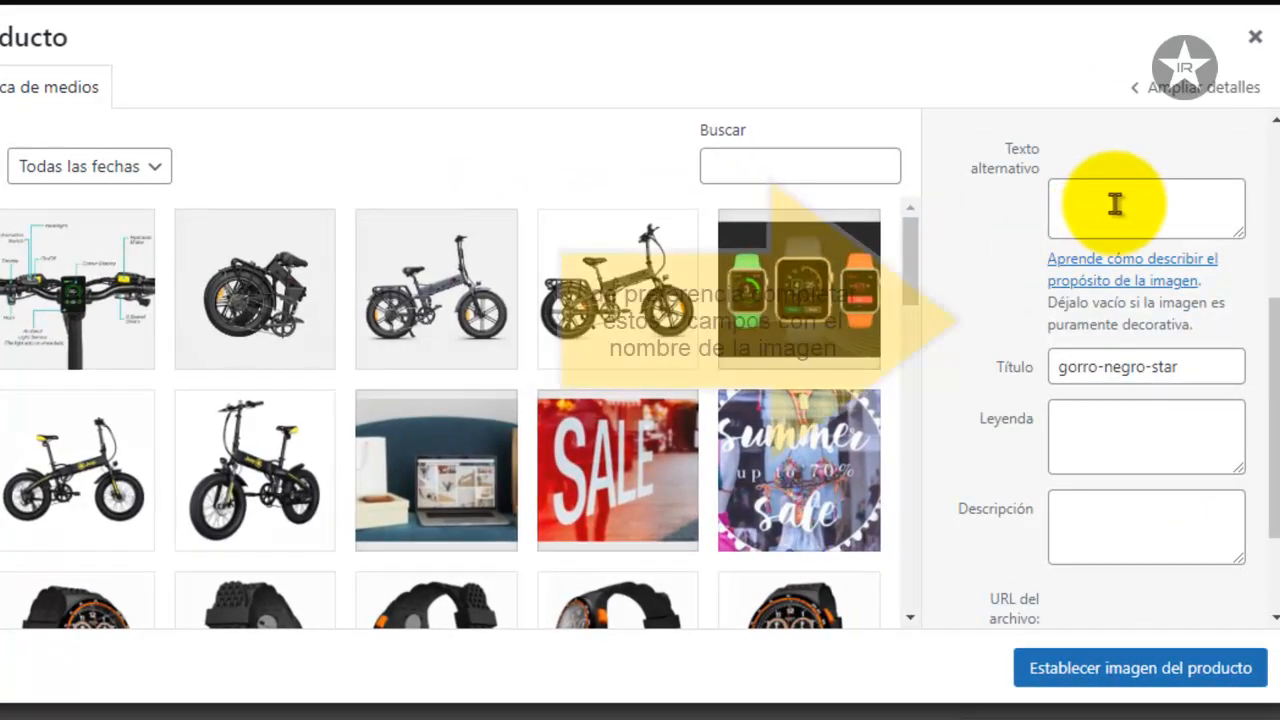
left_click(1115, 204)
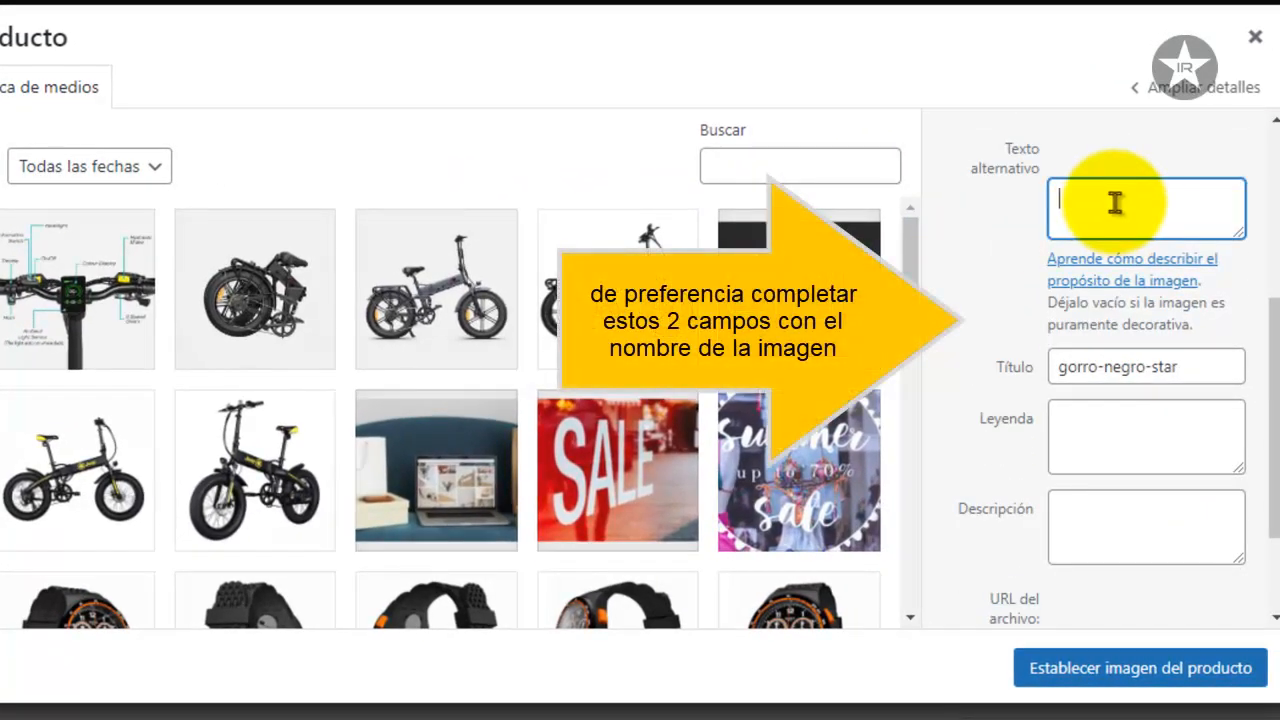
right_click(1077, 362)
left_click(1040, 12)
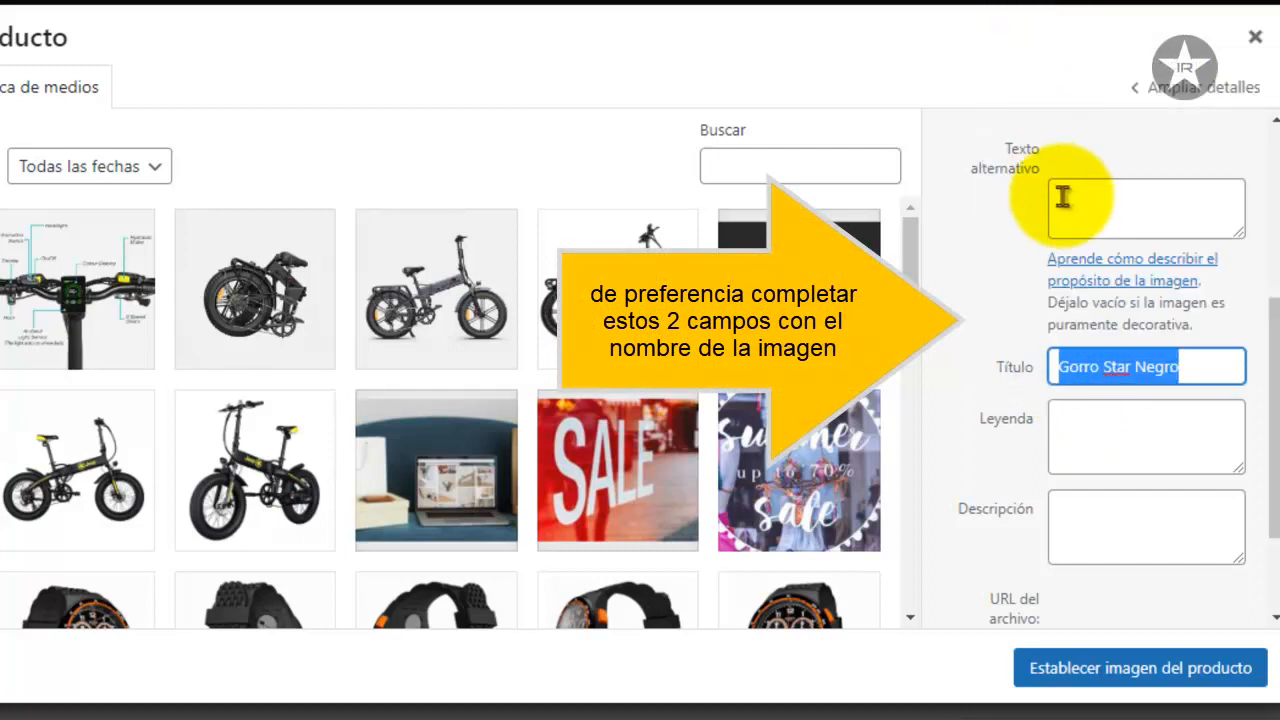
right_click(1062, 197)
left_click(1120, 386)
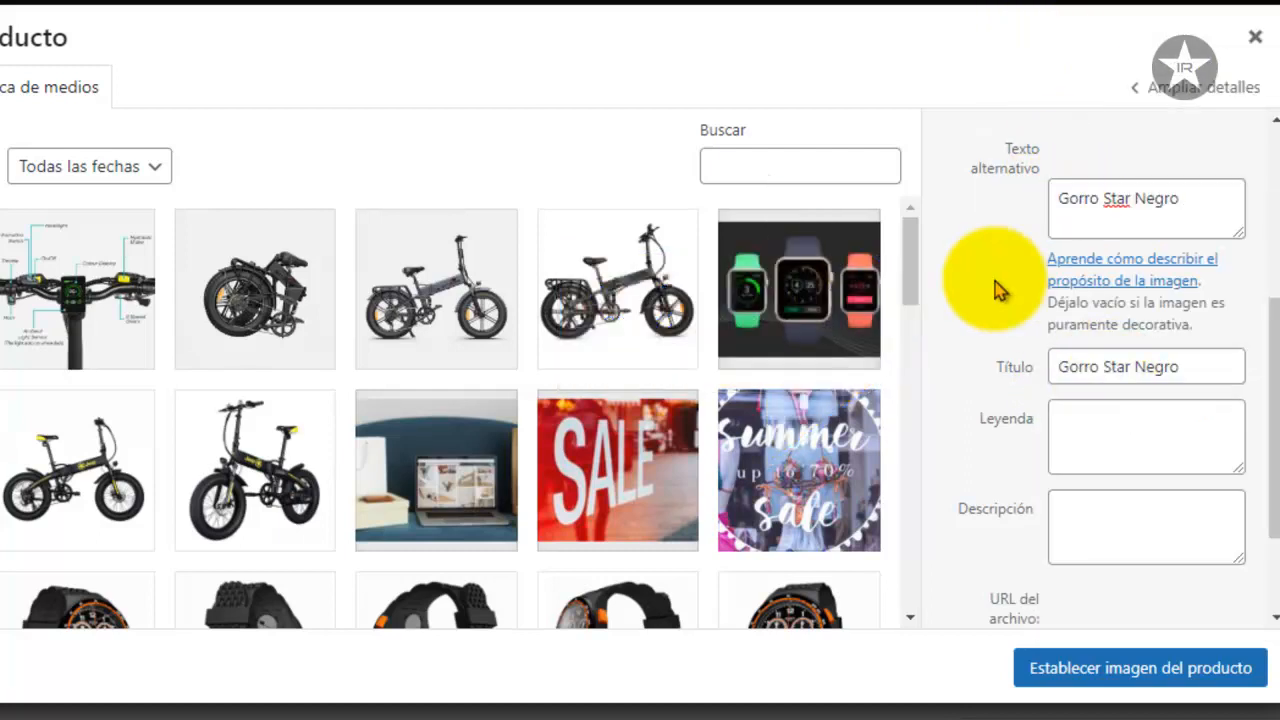
left_click(1113, 670)
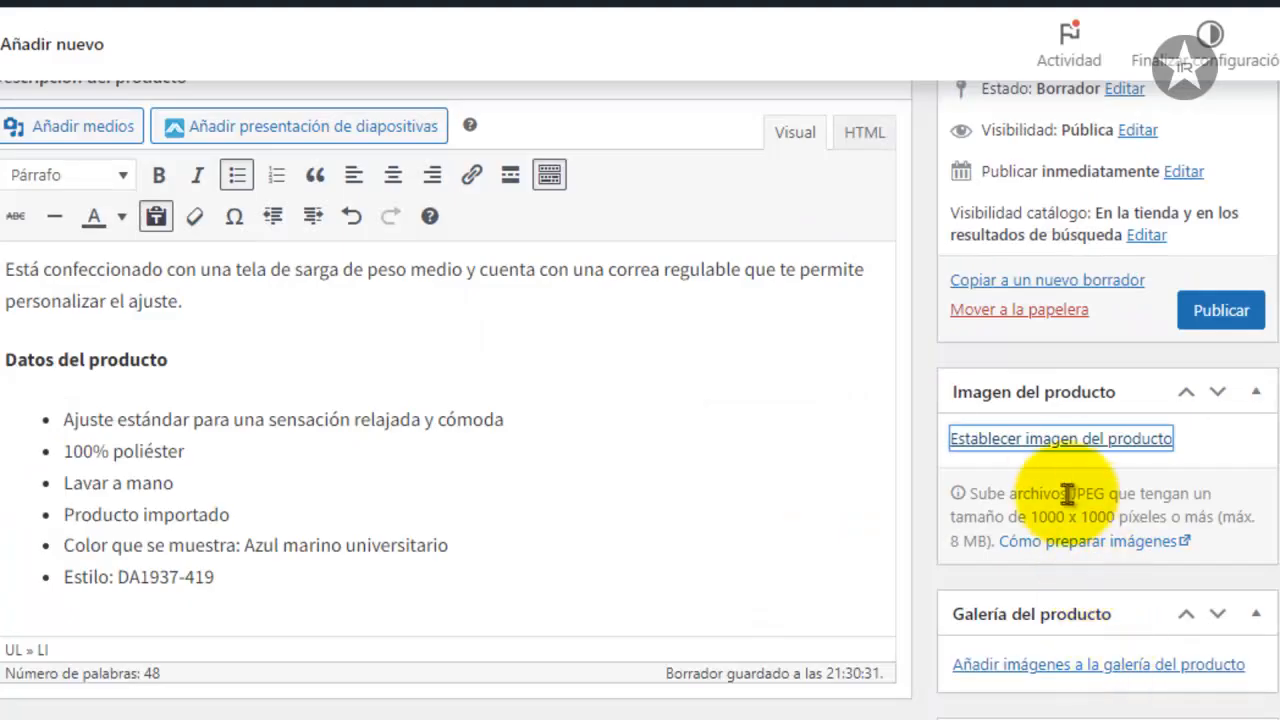
Upload gorro-negro-star-2 and gorro-negro-star-3 from the computer for the product gallery.
scroll(1138, 540, "down", 5)
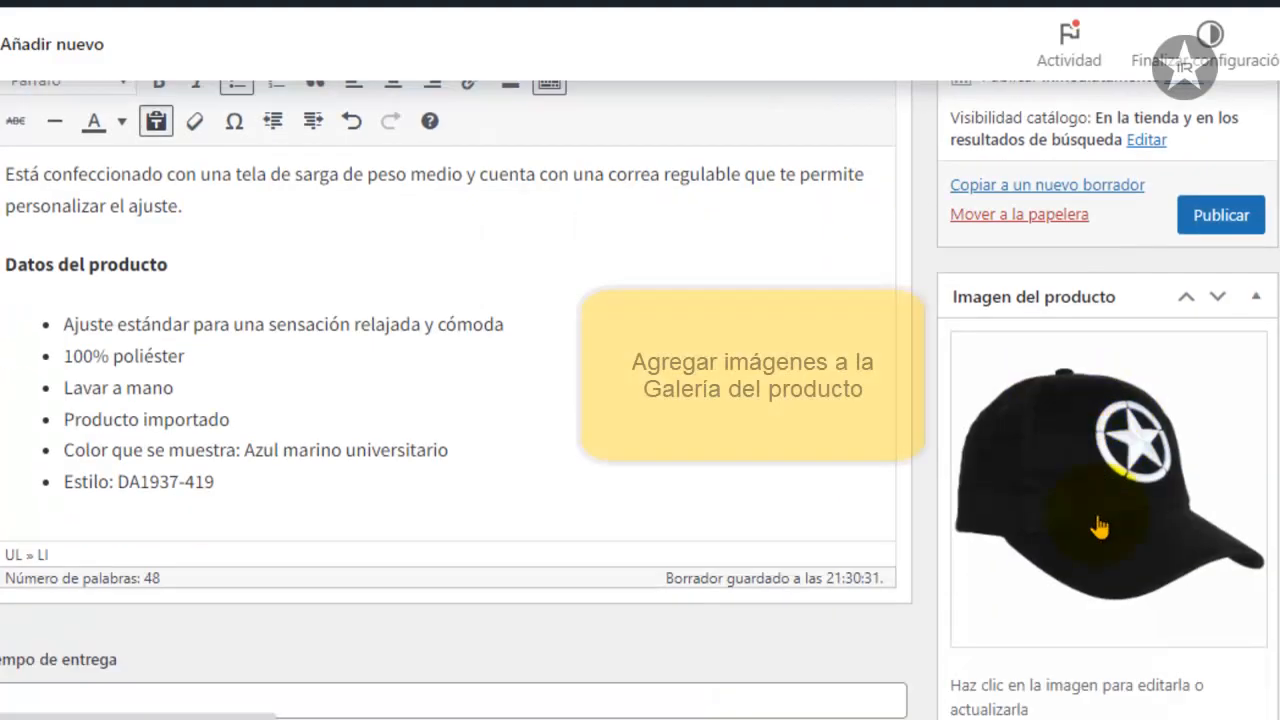
scroll(1030, 440, "down", 1)
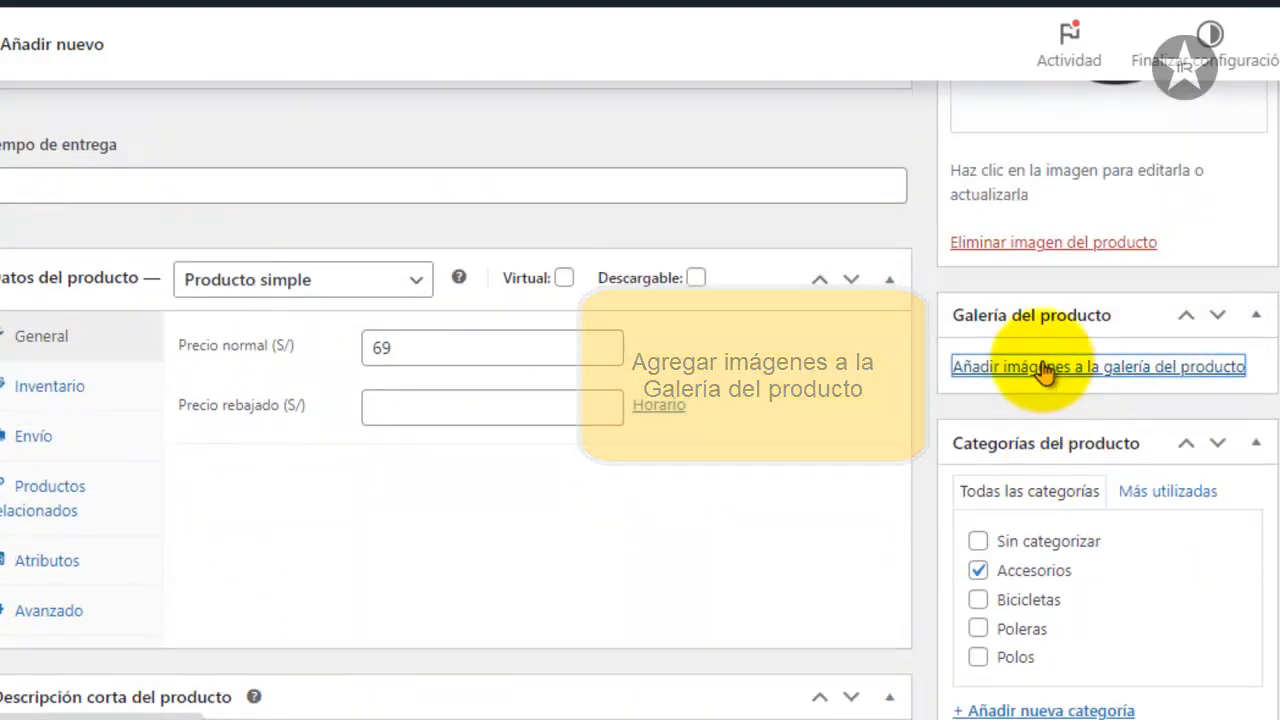
left_click(1045, 370)
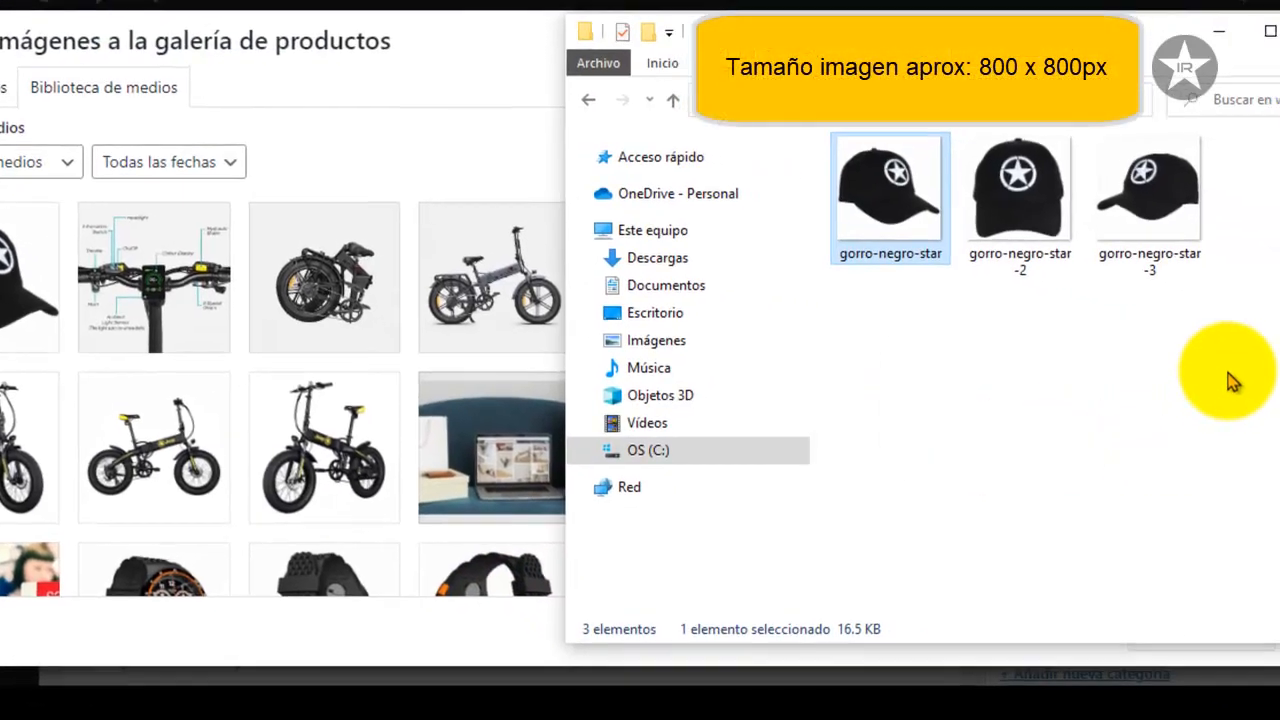
left_click_drag(1279, 398, 1113, 196)
left_click_drag(1025, 197, 110, 355)
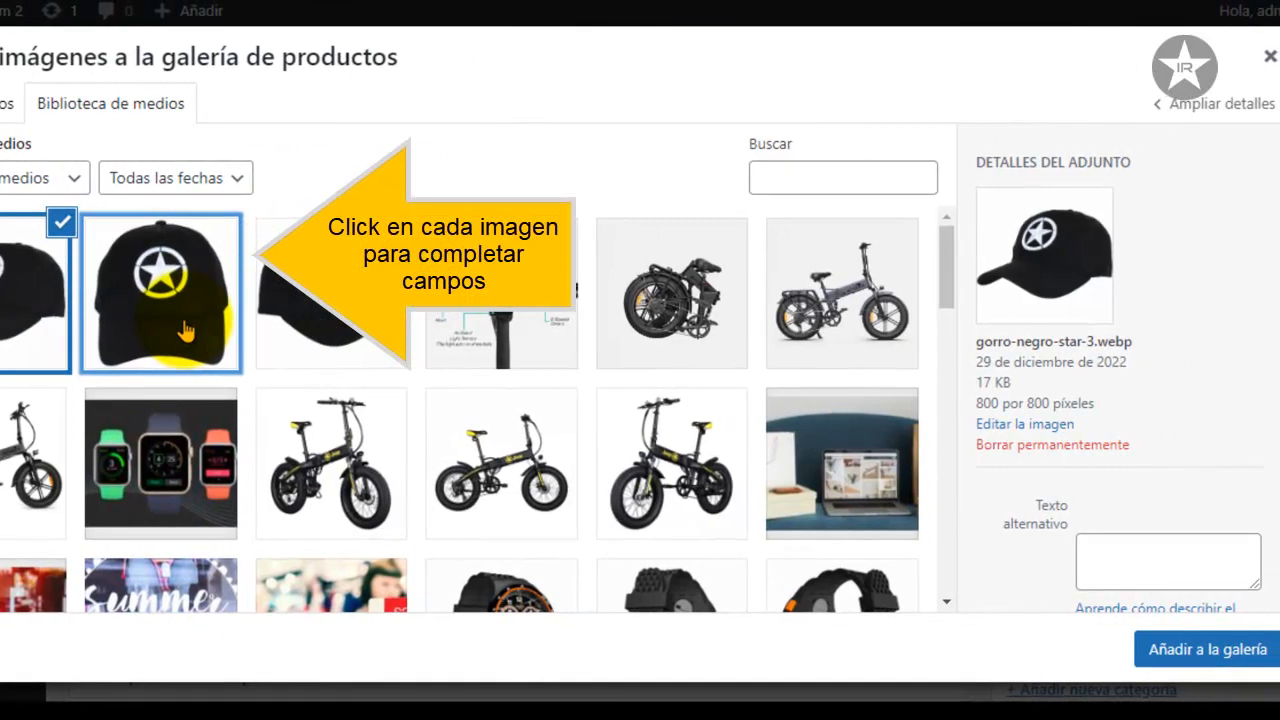
Give the gorro-negro-star-3 image the alternative text and title "Gorro Star Negro".
scroll(1212, 485, "down", 2)
left_click(1172, 318)
type("Gorro Star Negro")
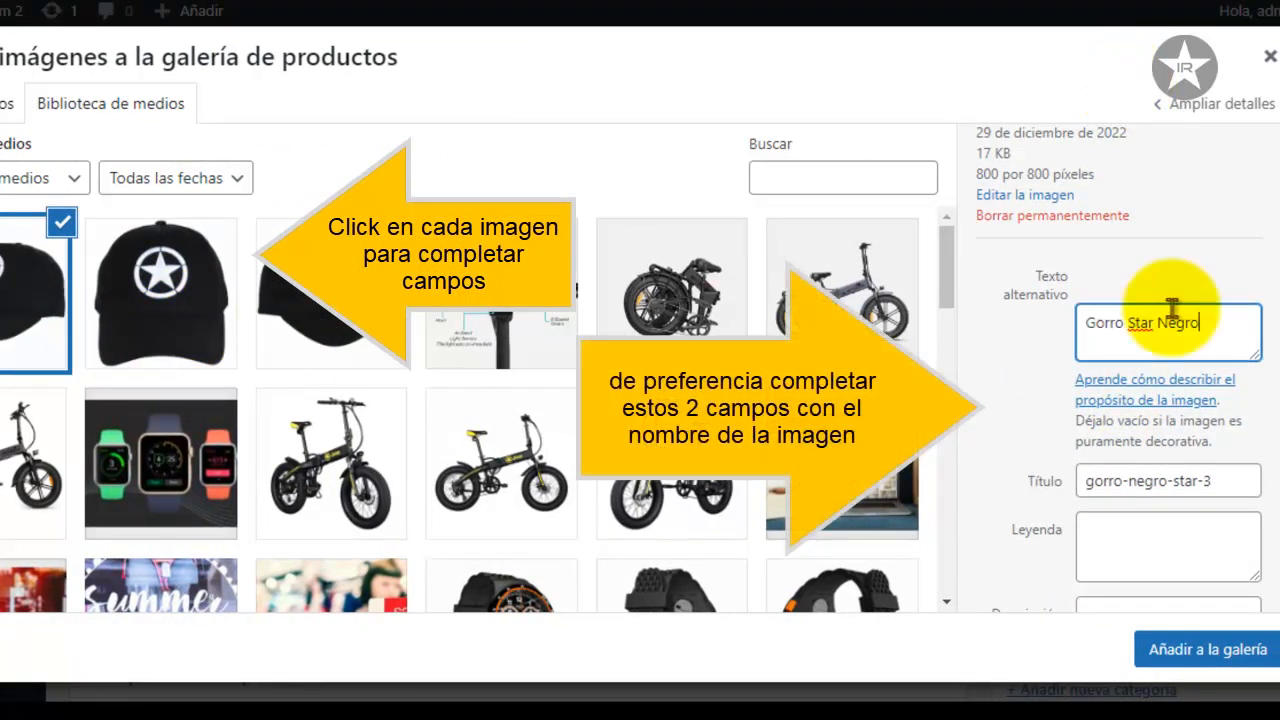
triple_click(1113, 478)
type("Gorro Star Negro")
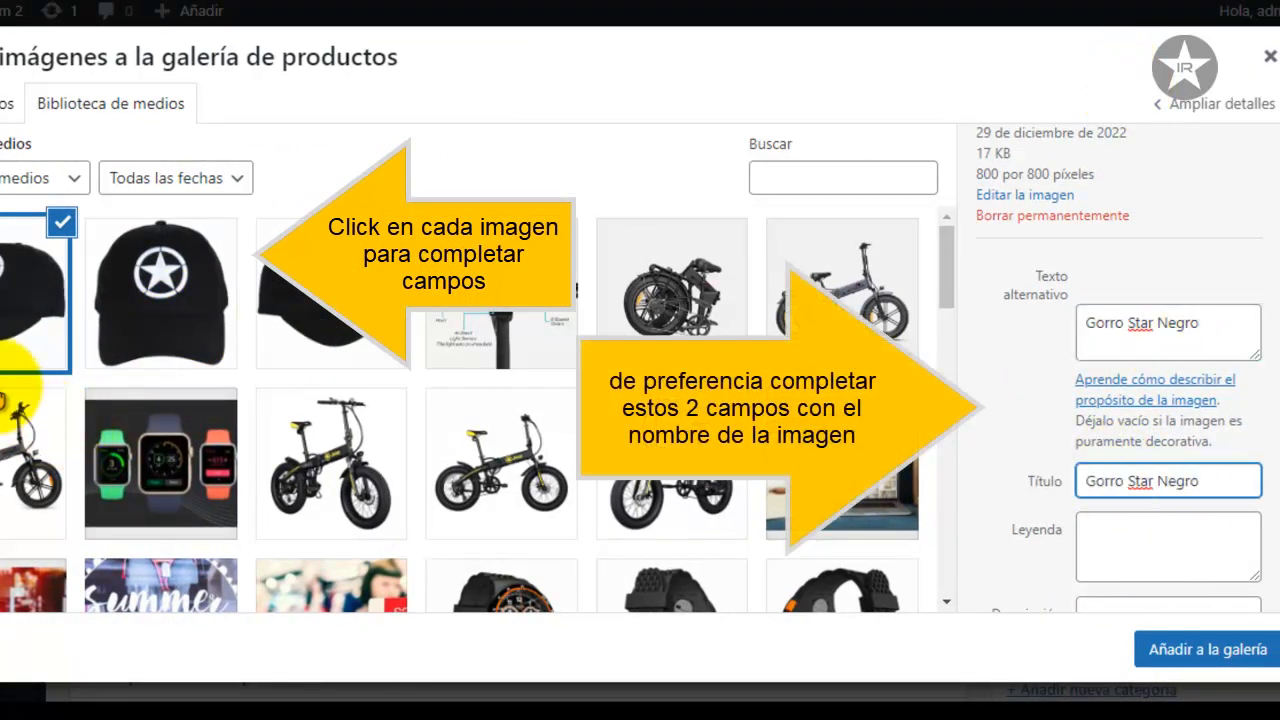
Set the gorro-negro-star-2 image's alternative text and title to "Gorro Star Negro" and add both cap images to the product gallery.
left_click(162, 322)
left_click(1129, 323)
type("Gorro Star Negro")
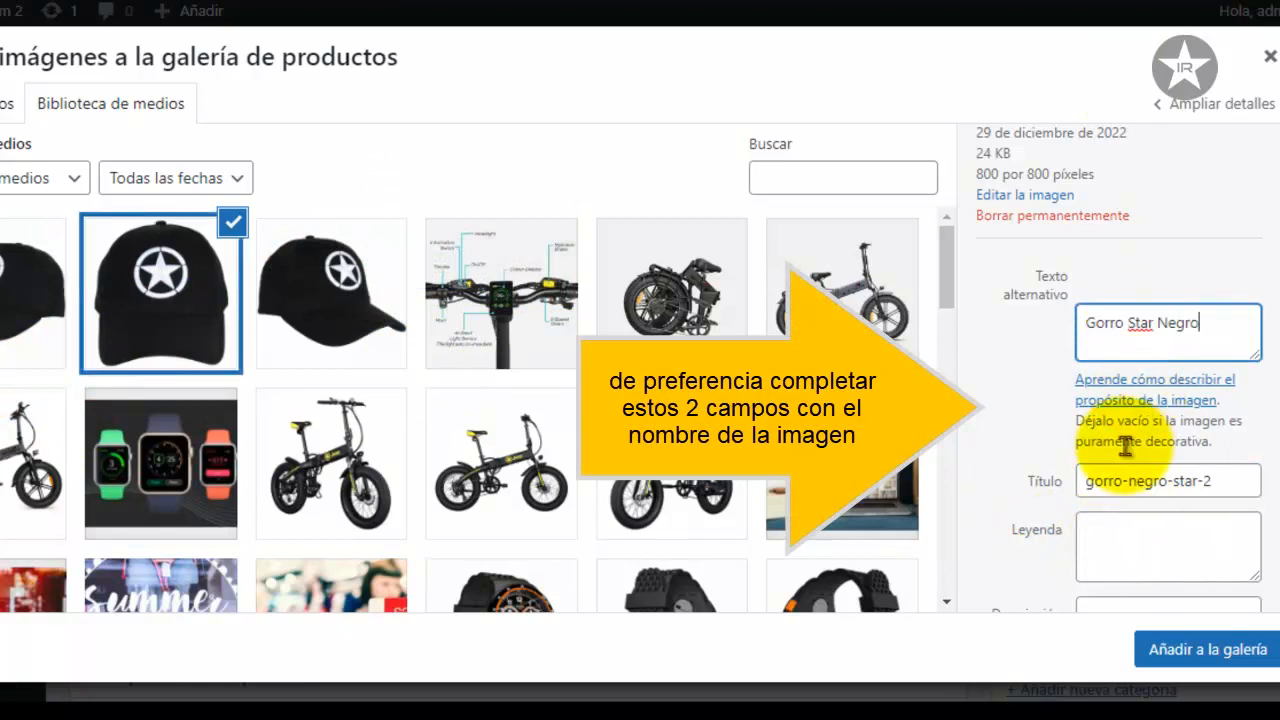
triple_click(1101, 483)
type("Gorro Star Negro")
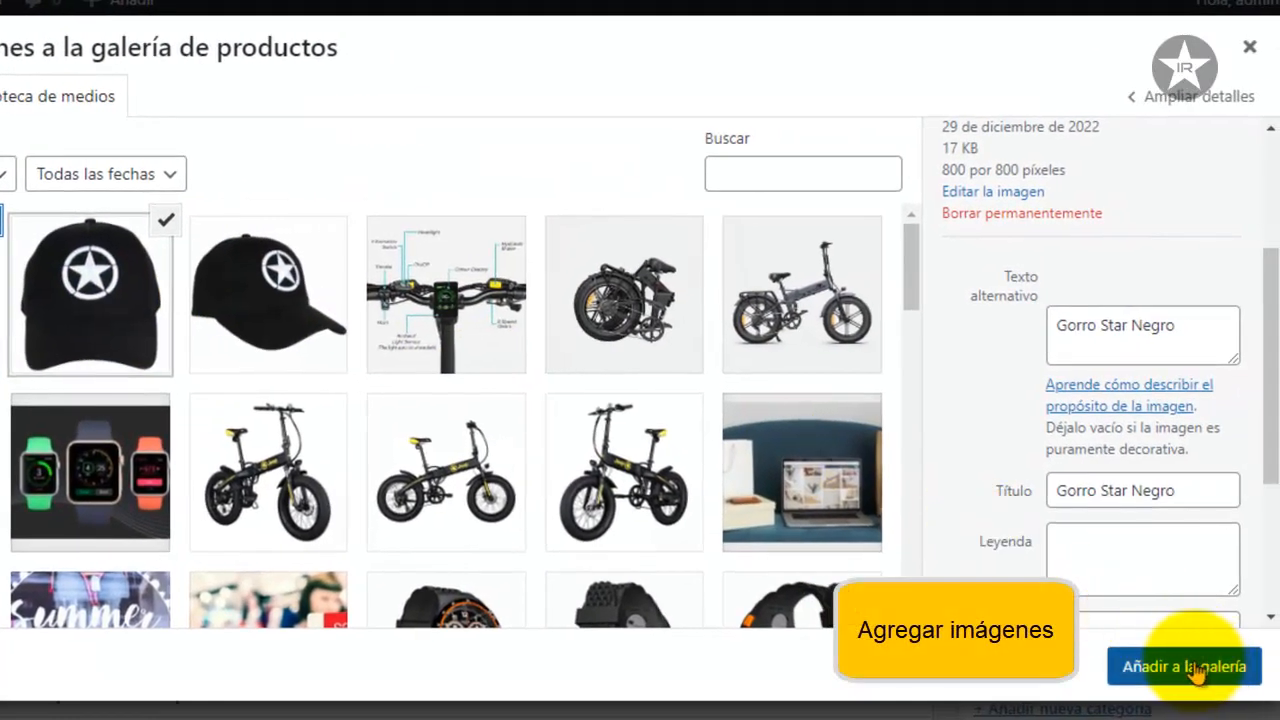
left_click(1197, 668)
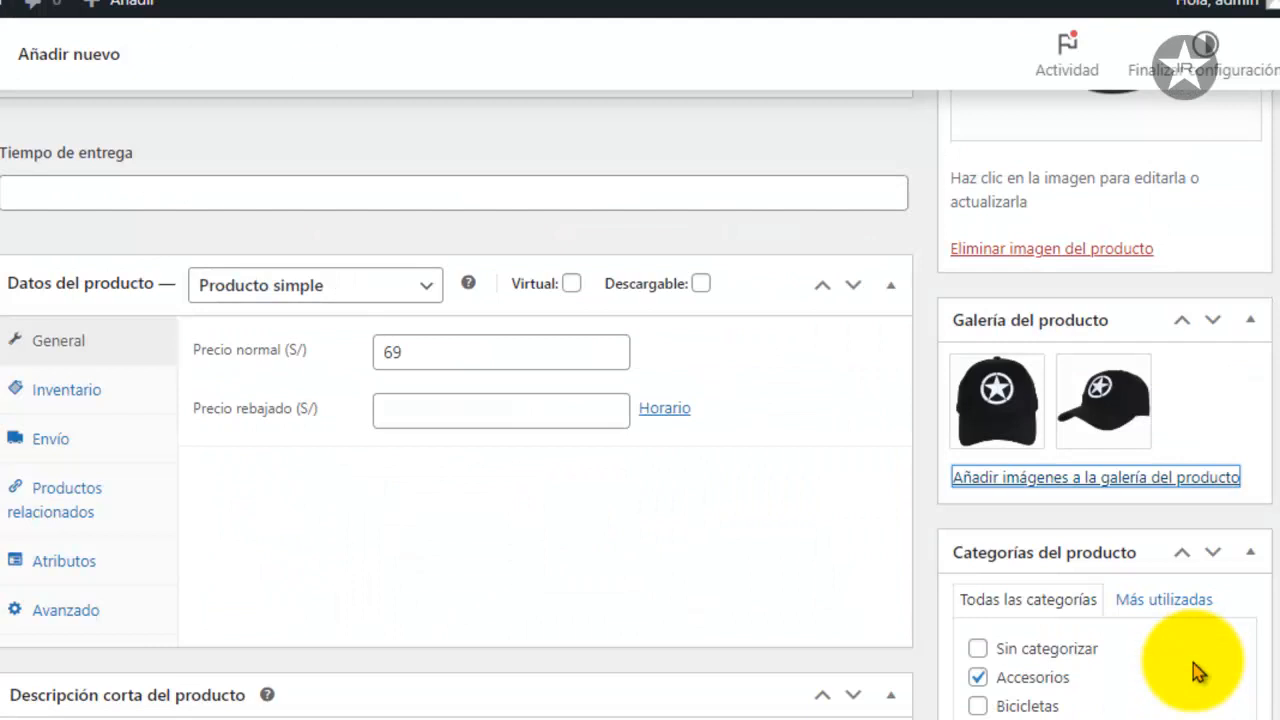
Publish the Gorro Star Negro product and open its preview.
scroll(922, 528, "up", 7)
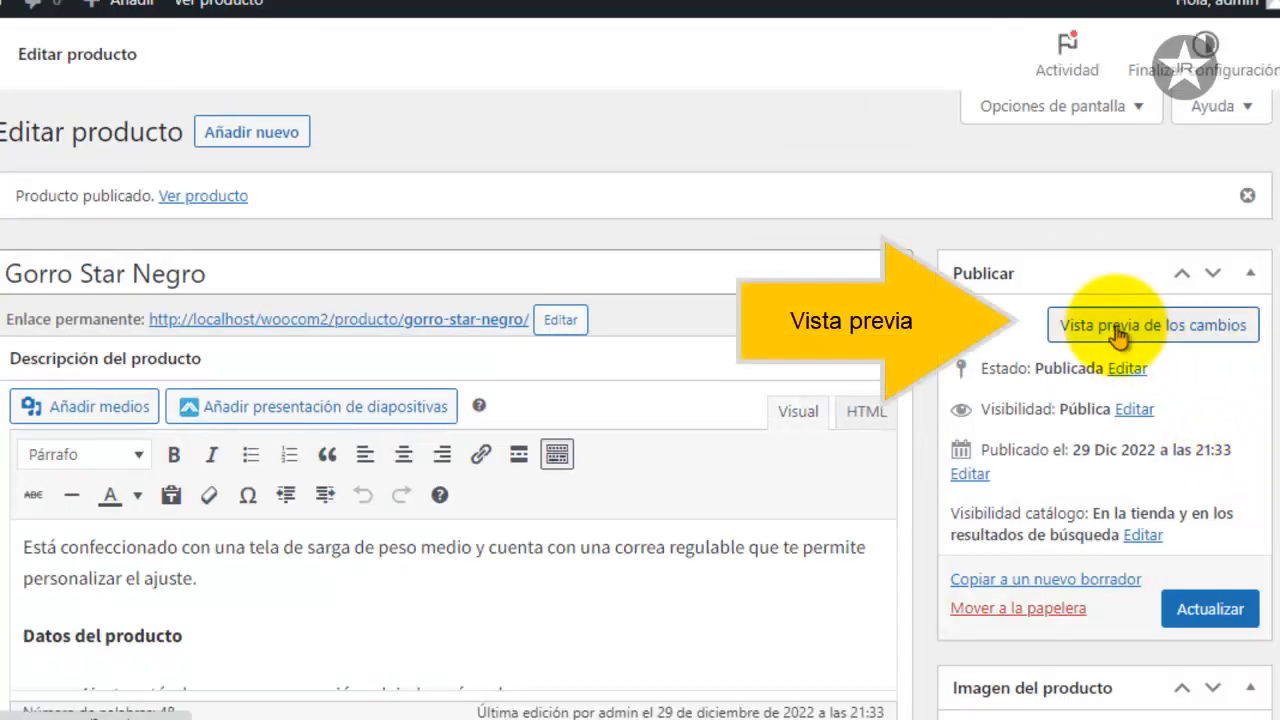
left_click(1118, 330)
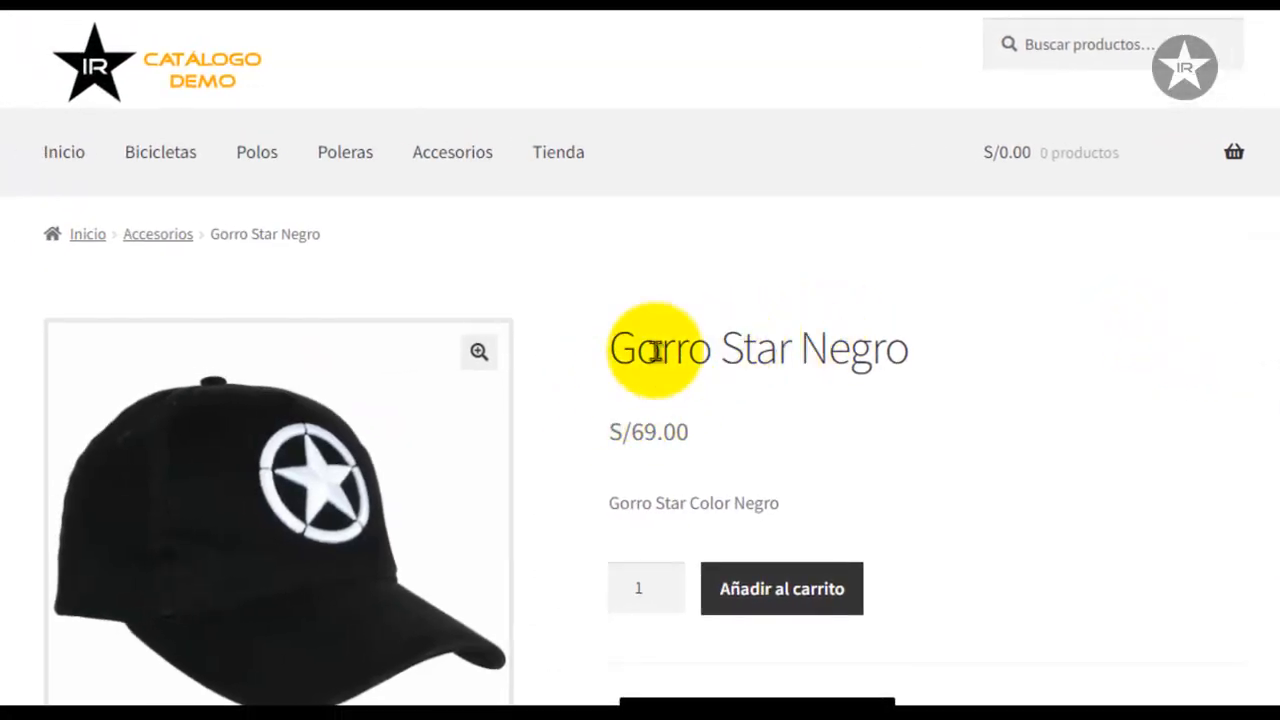
Examine the gallery images, price and full description on the previewed product page.
scroll(622, 354, "down", 2)
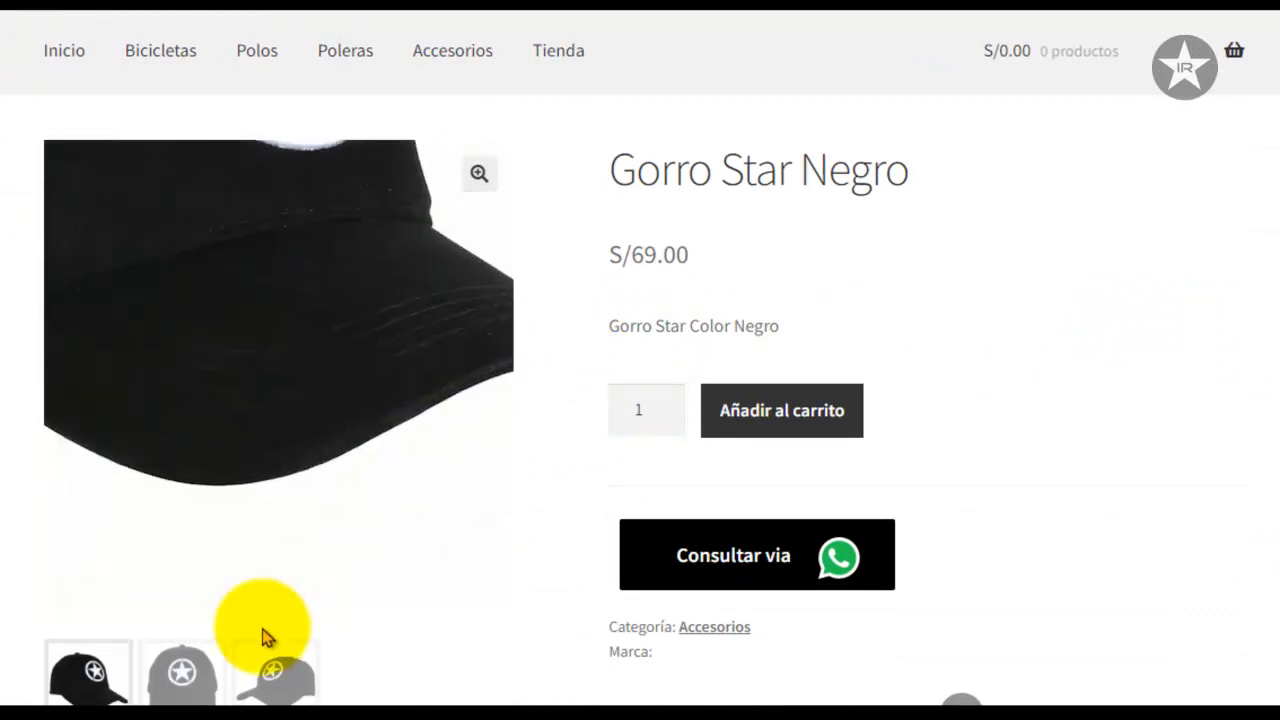
scroll(583, 429, "down", 1)
left_click(265, 547)
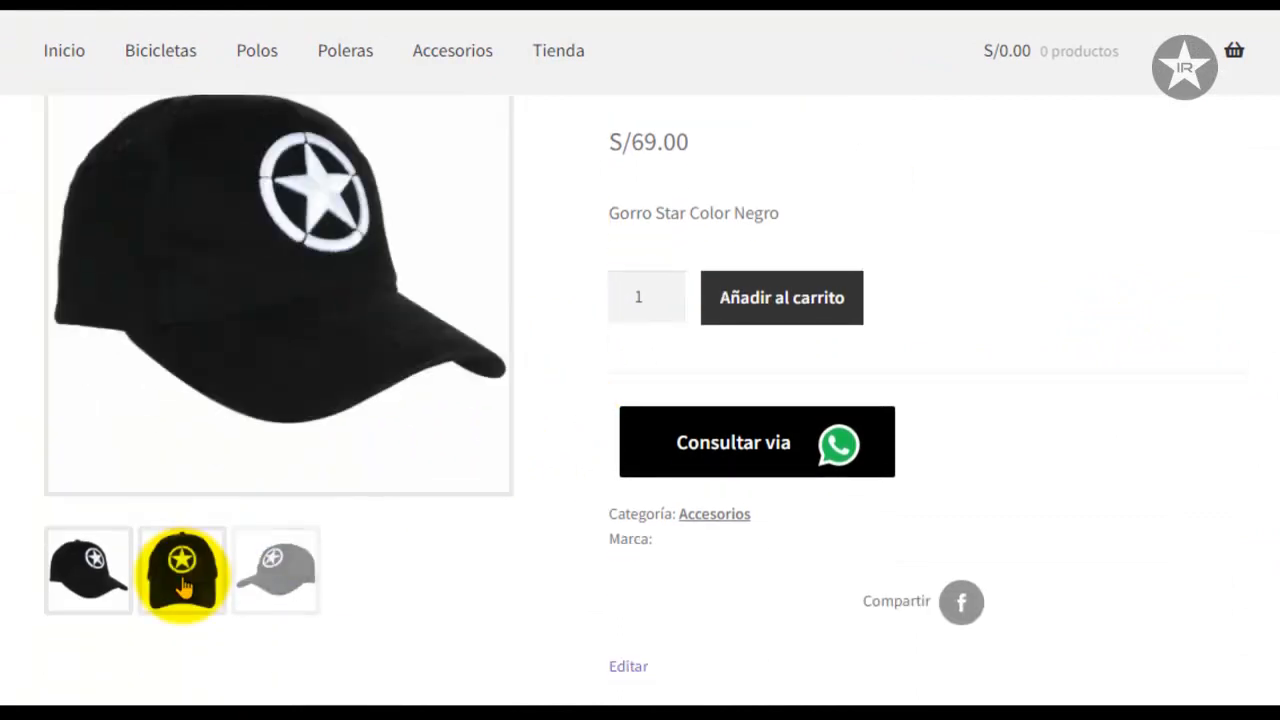
left_click(183, 568)
left_click(314, 568)
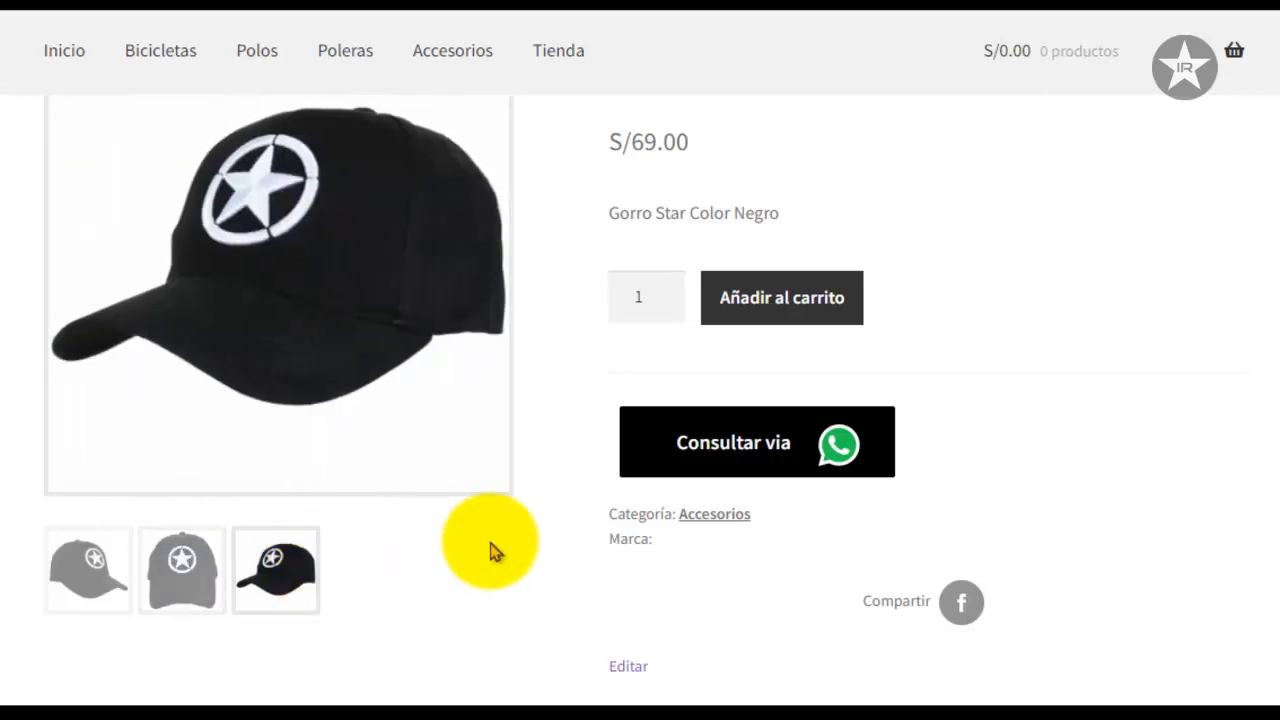
scroll(551, 526, "down", 6)
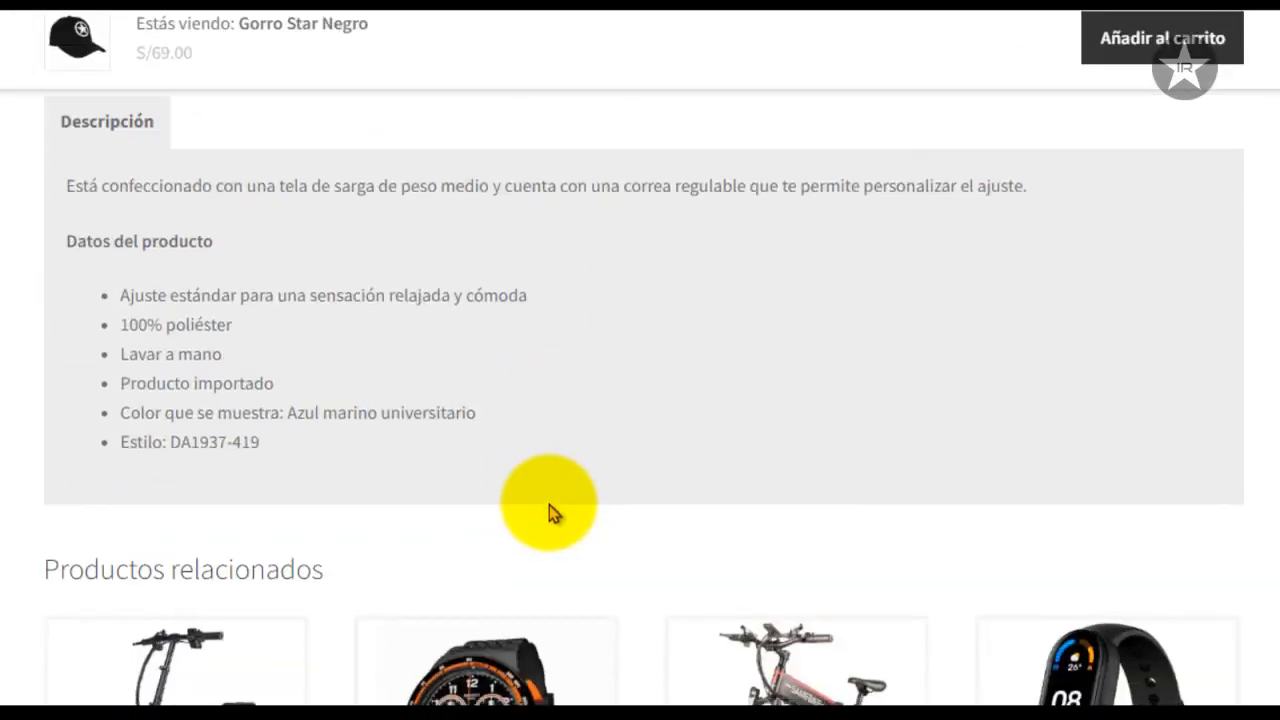
scroll(520, 490, "up", 1)
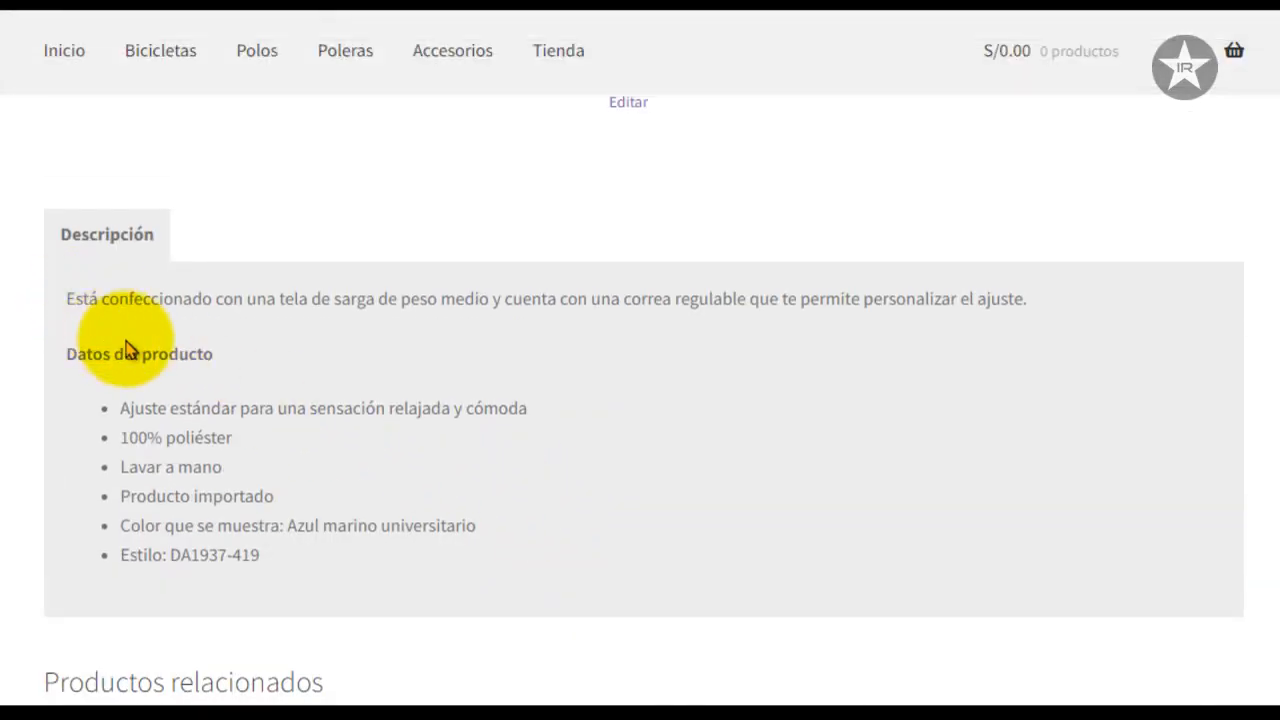
scroll(750, 460, "down", 1)
scroll(651, 537, "up", 7)
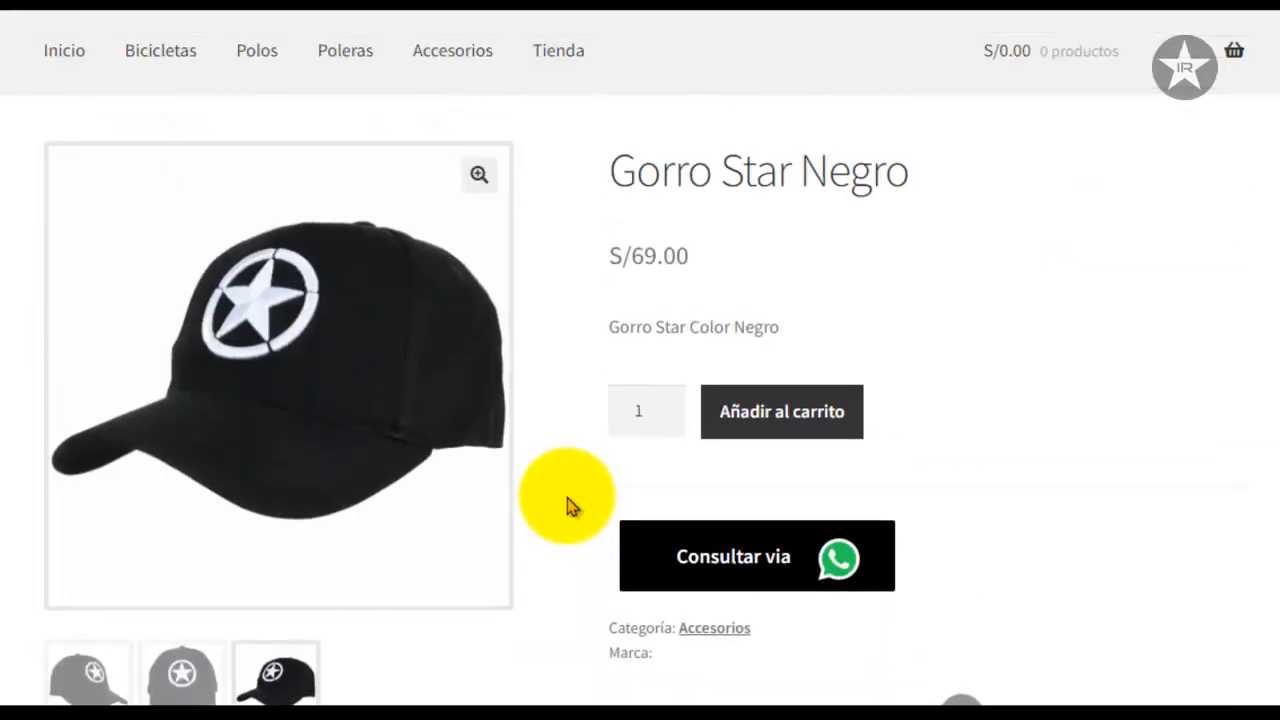
scroll(565, 505, "up", 2)
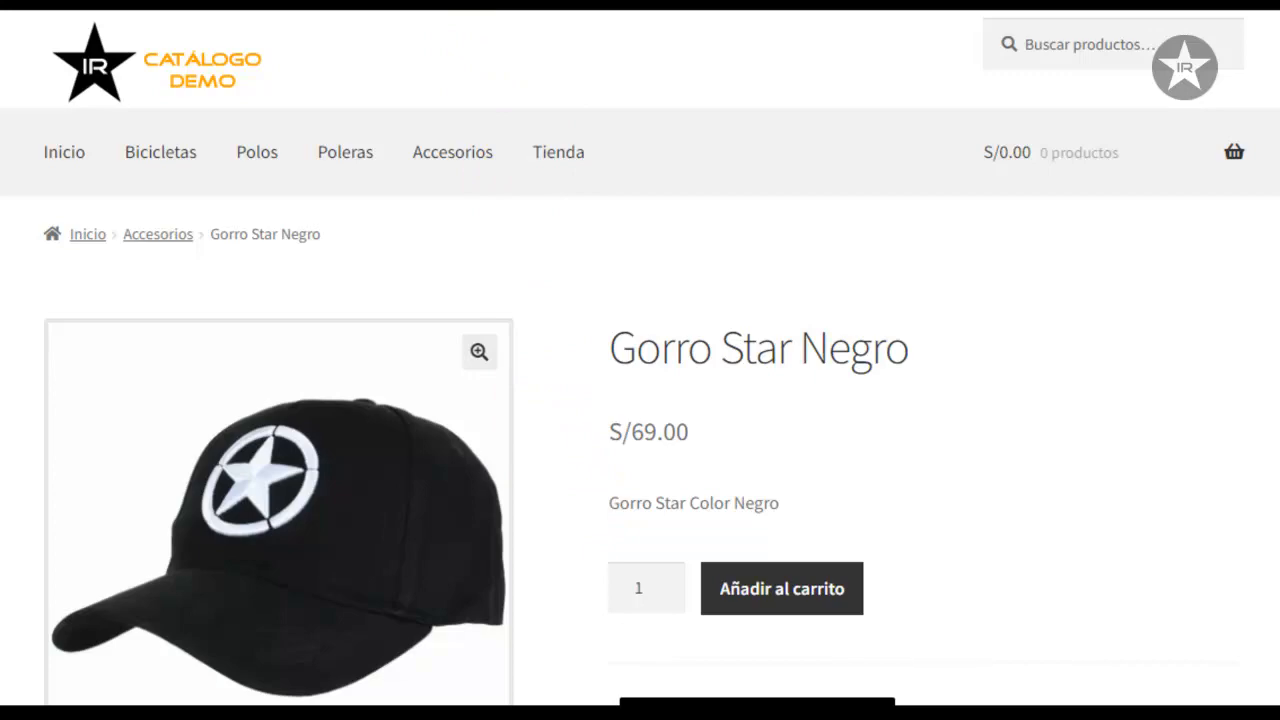
Return to the store administration and open Gorro Star Negro for editing from the list of all products.
key("ctrl+shift+Tab")
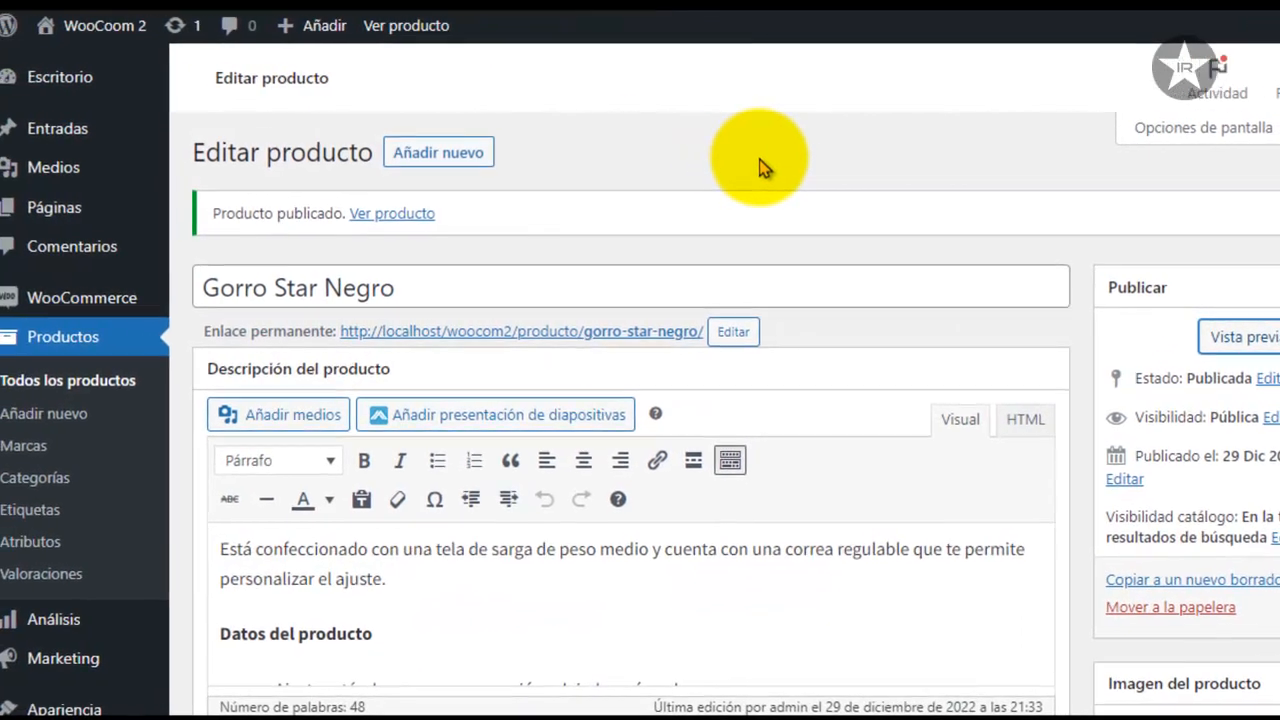
left_click(103, 390)
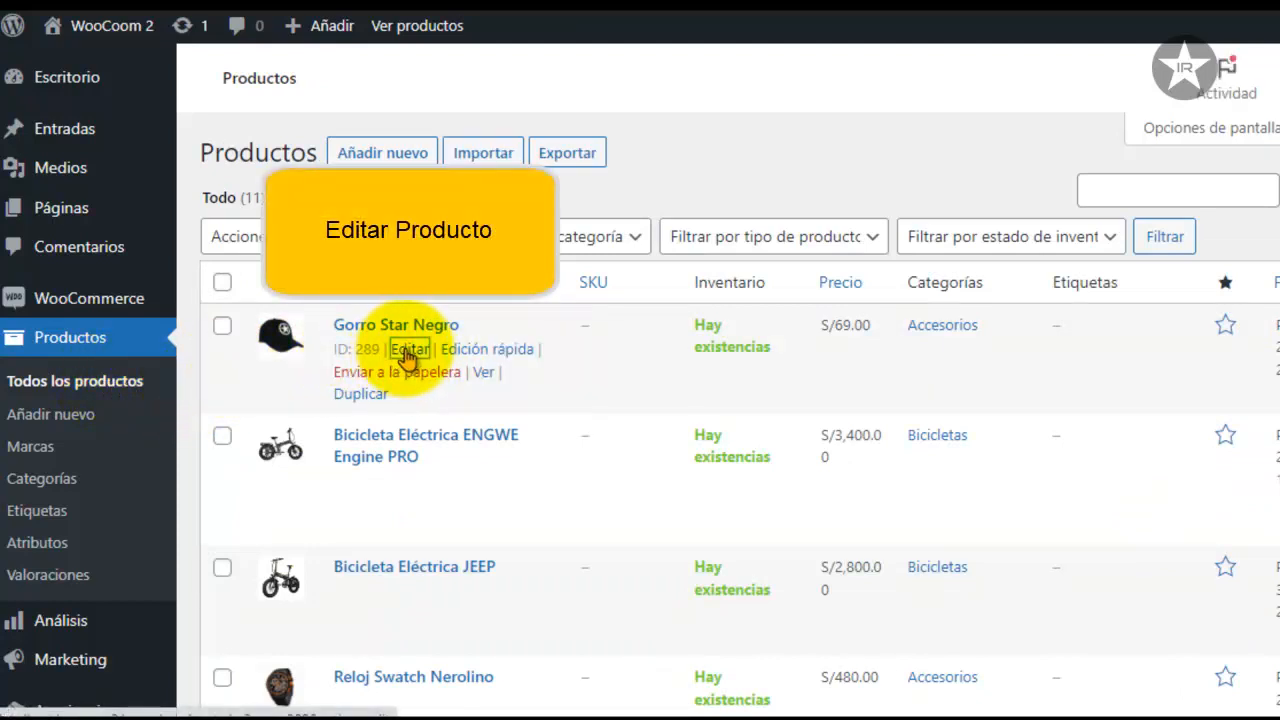
left_click(409, 350)
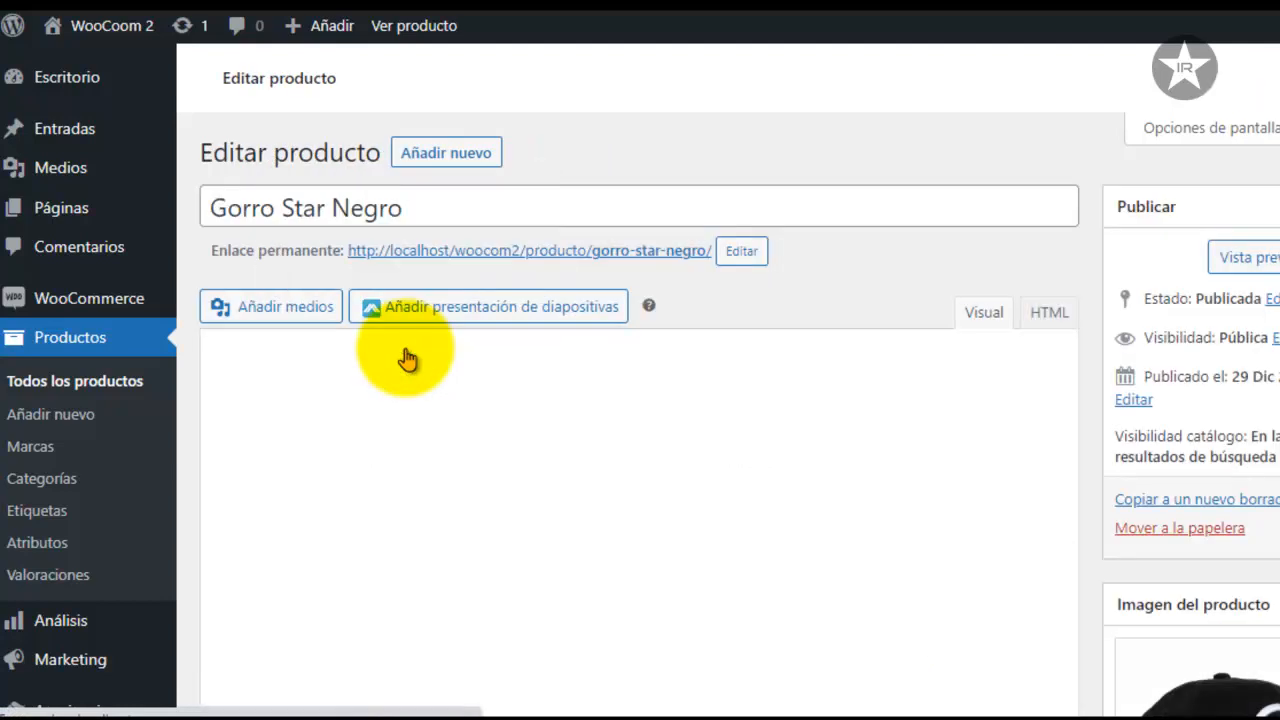
Review the product's description, price, images and category, and update the product.
scroll(550, 413, "down", 1)
scroll(550, 413, "down", 3)
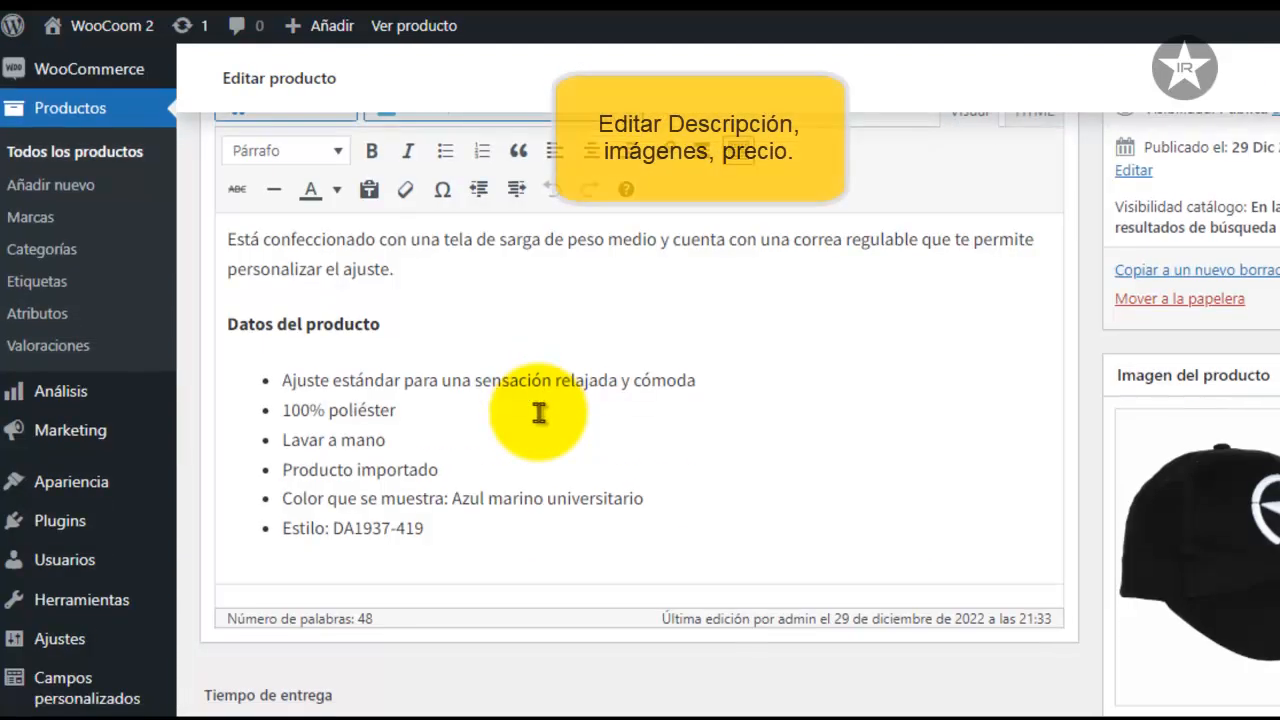
scroll(491, 323, "down", 2)
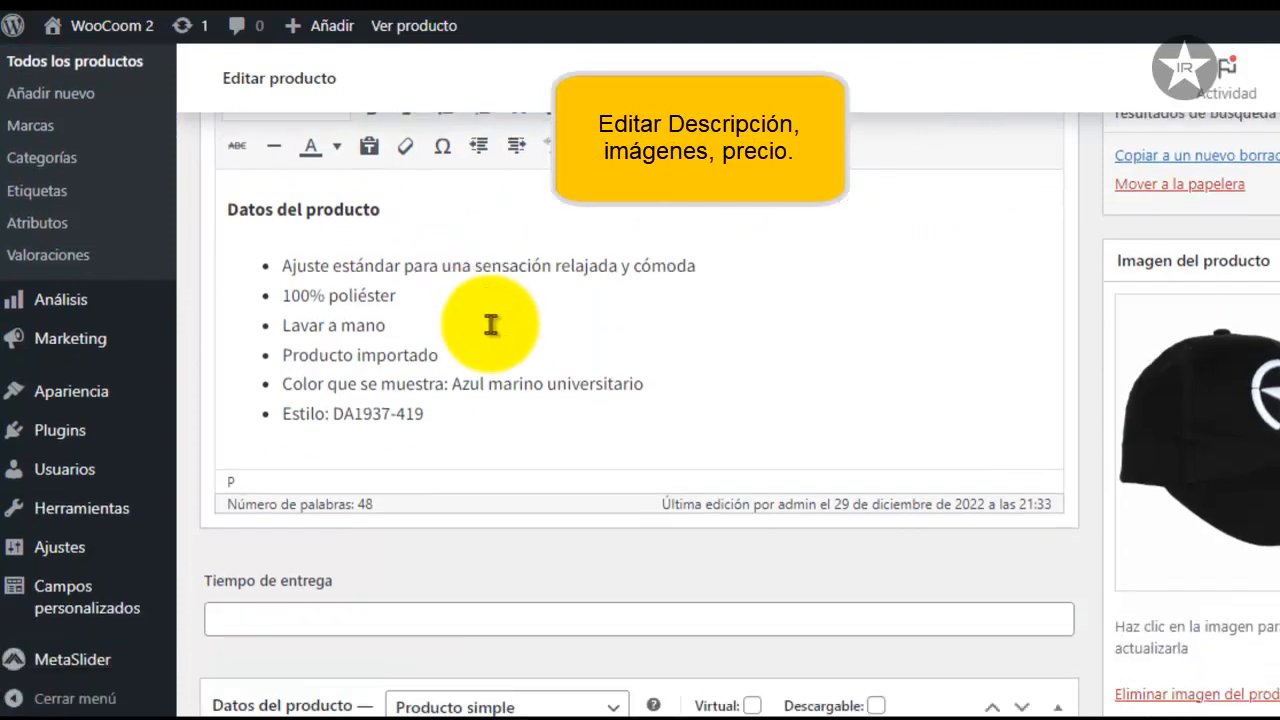
scroll(591, 369, "down", 3)
scroll(595, 369, "down", 3)
scroll(610, 366, "up", 12)
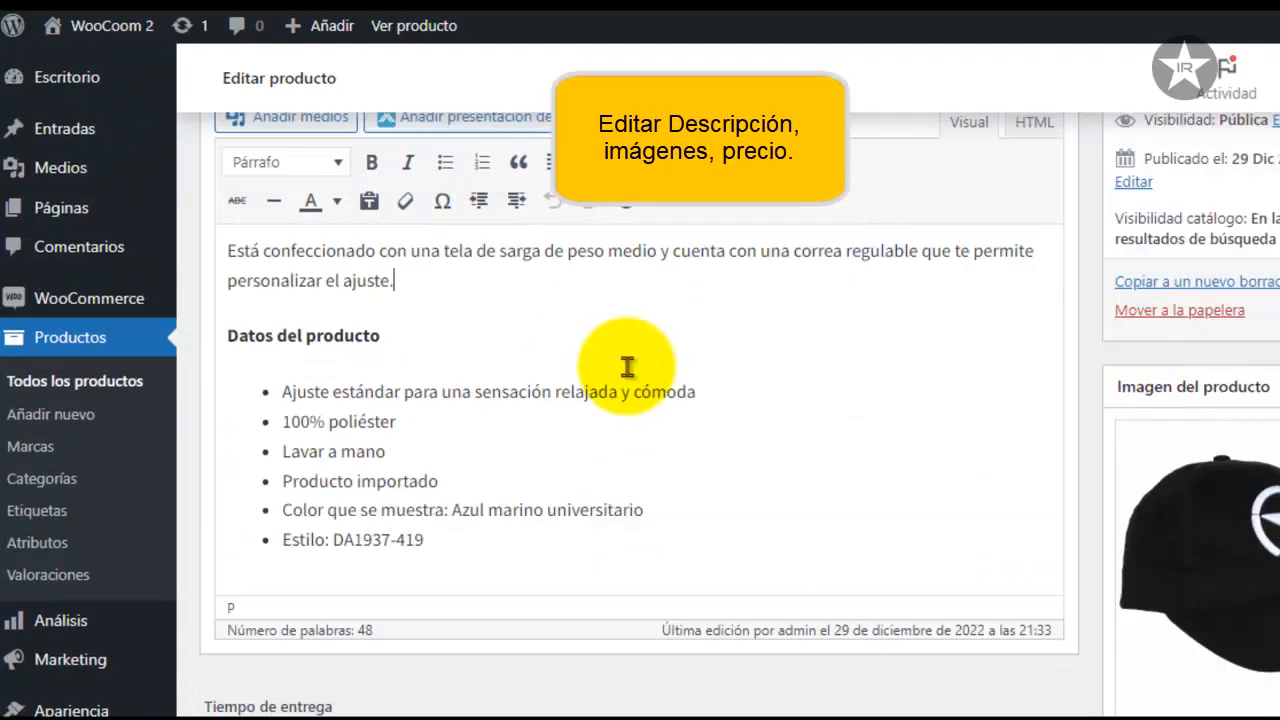
scroll(929, 361, "down", 9)
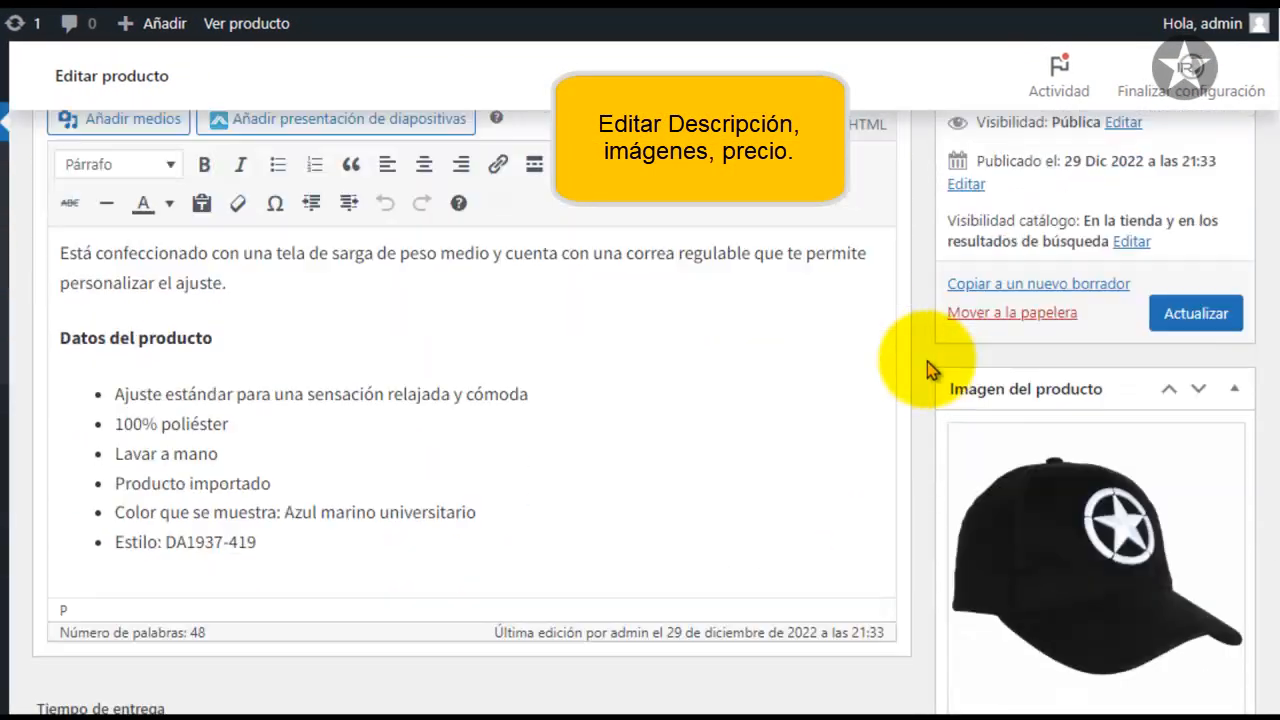
scroll(1030, 360, "down", 9)
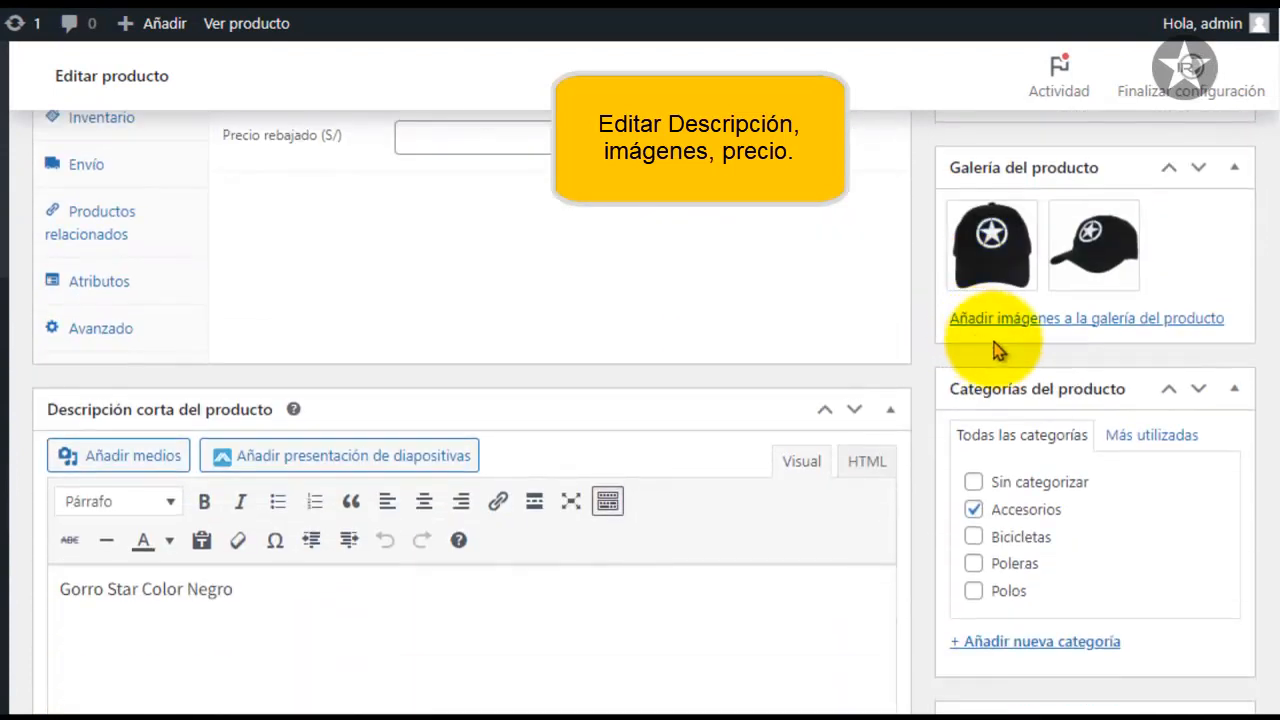
scroll(997, 349, "up", 2)
scroll(965, 372, "up", 12)
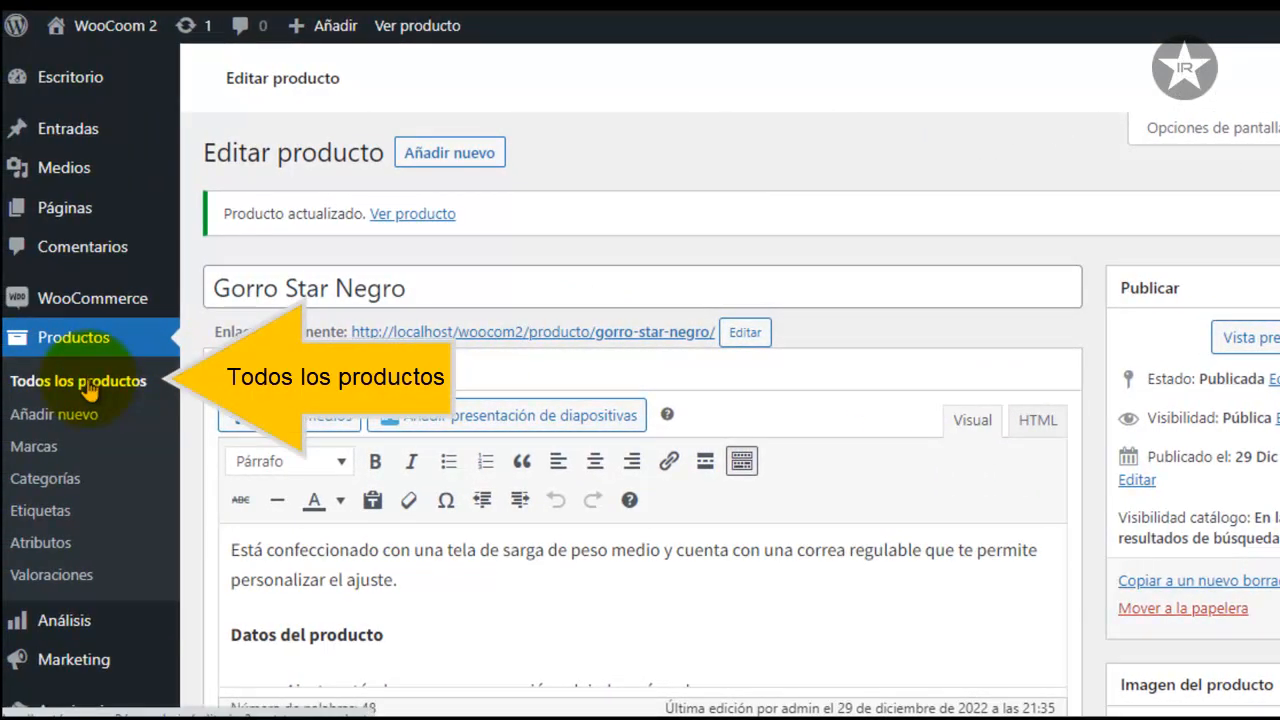
Move Gorro Star Negro to the trash from the list of all products.
left_click(90, 389)
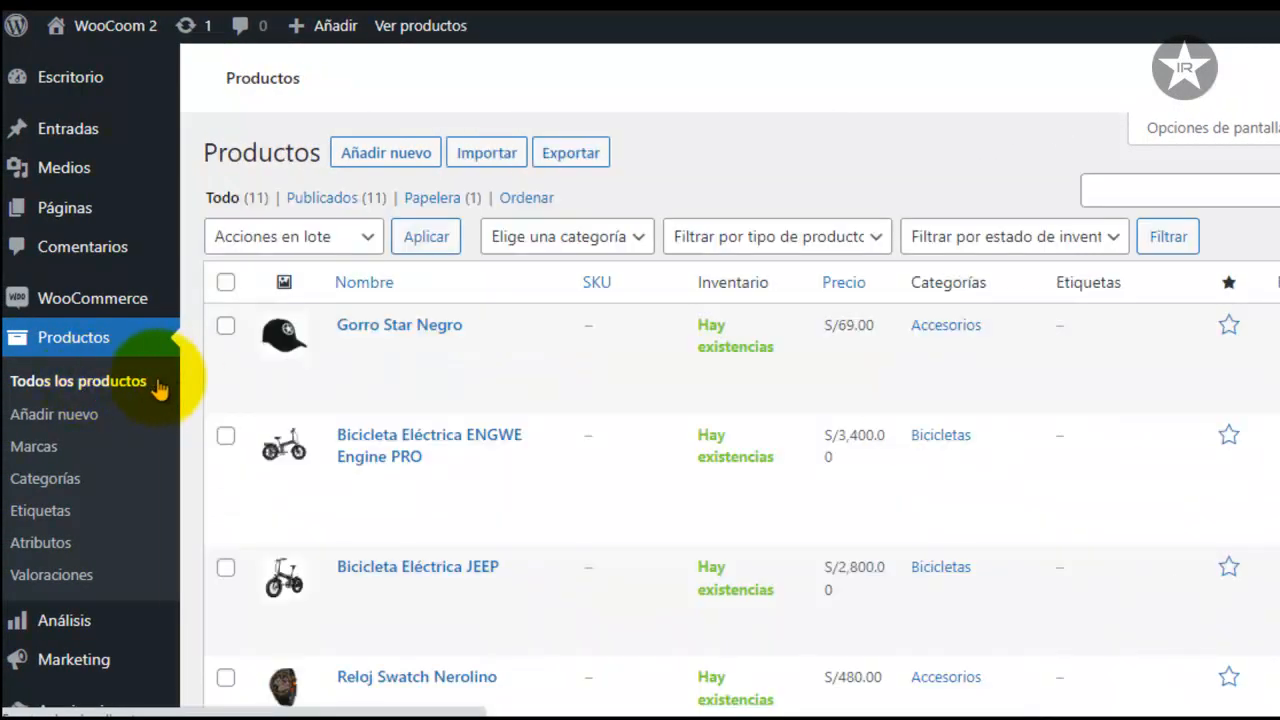
mouse_move(415, 356)
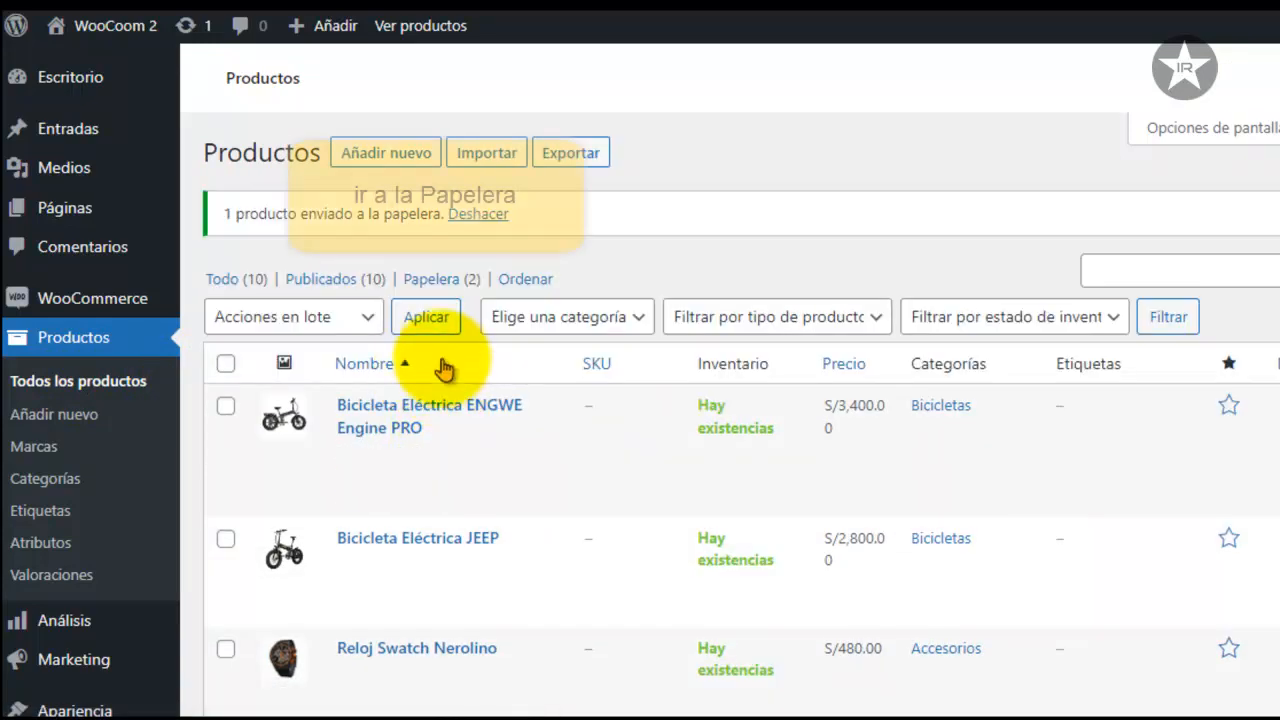
Permanently delete the other product in the trash and restore Gorro Star Negro to the product list.
left_click(430, 280)
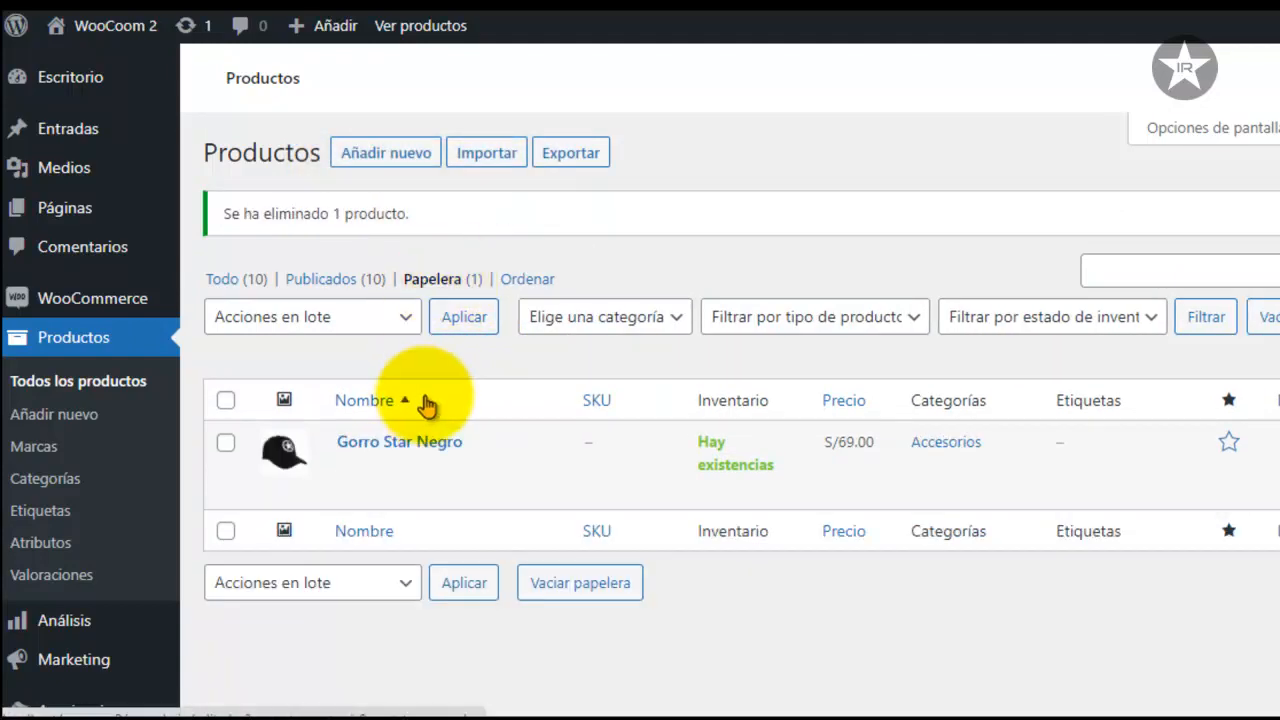
mouse_move(437, 455)
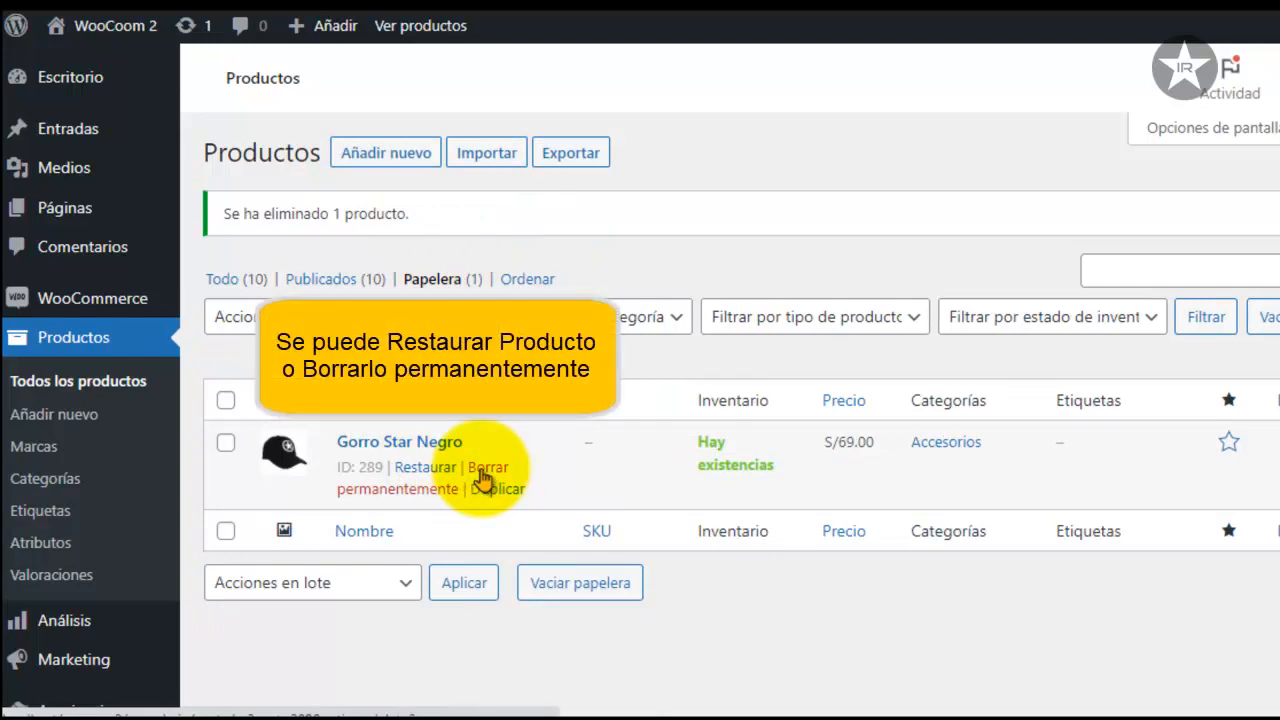
left_click(424, 468)
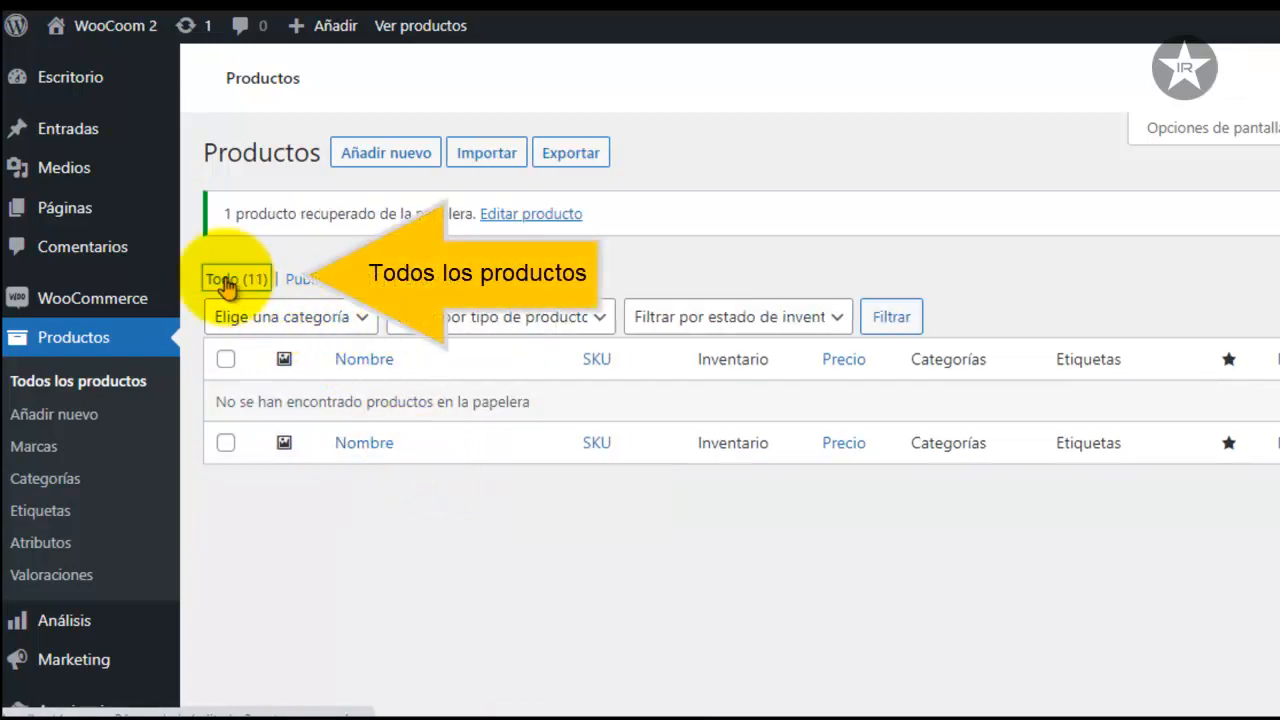
left_click(226, 280)
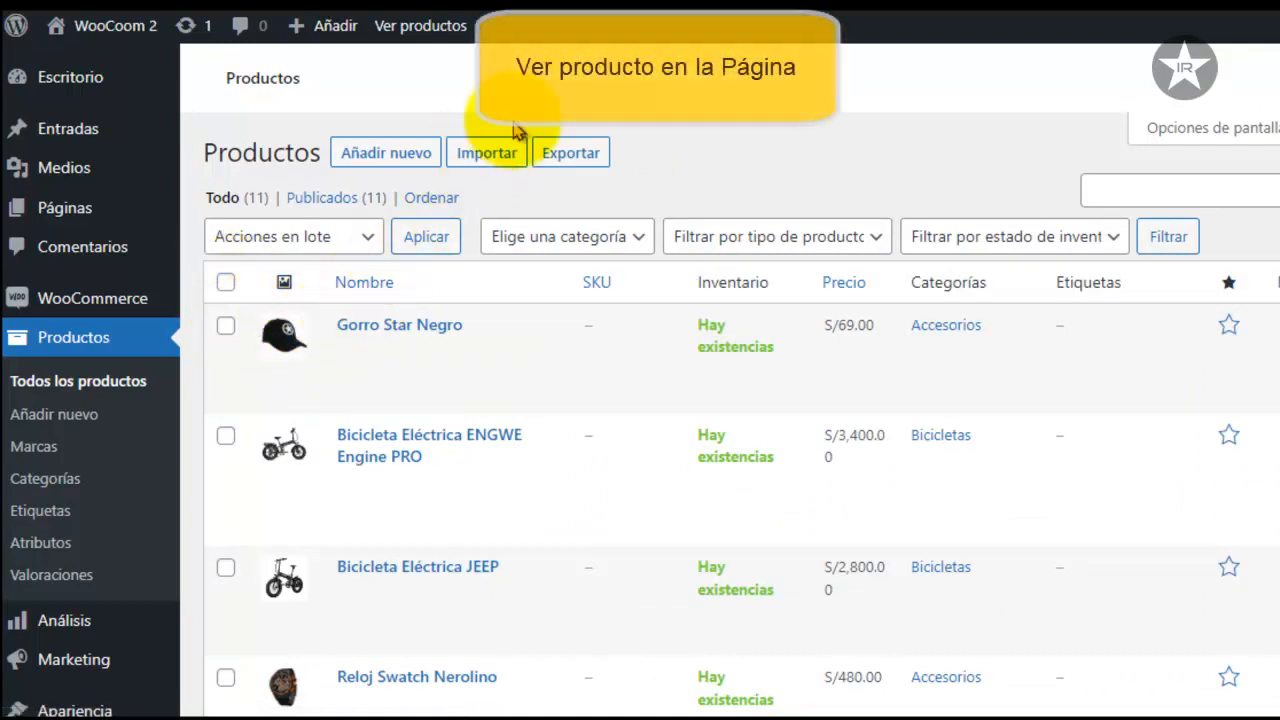
Open Gorro Star Negro from the storefront's Accesorios category and review its product page and description.
left_click(400, 3)
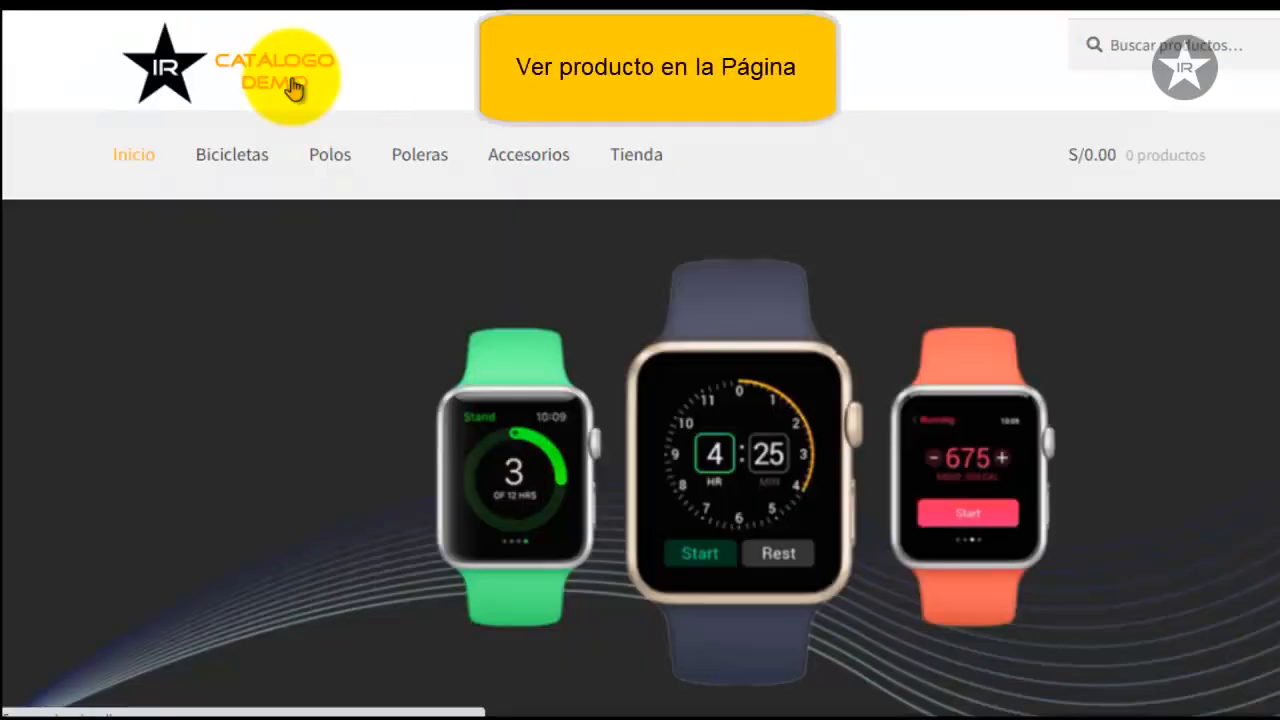
left_click(531, 170)
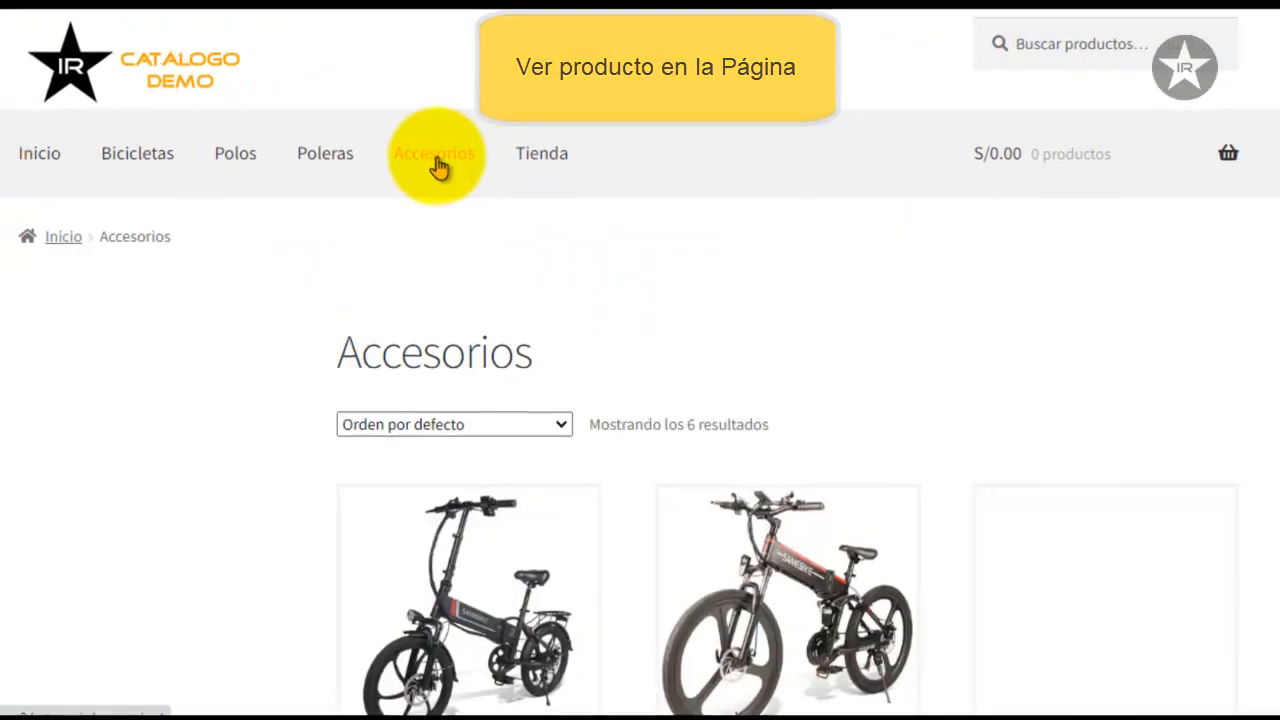
scroll(951, 249, "down", 3)
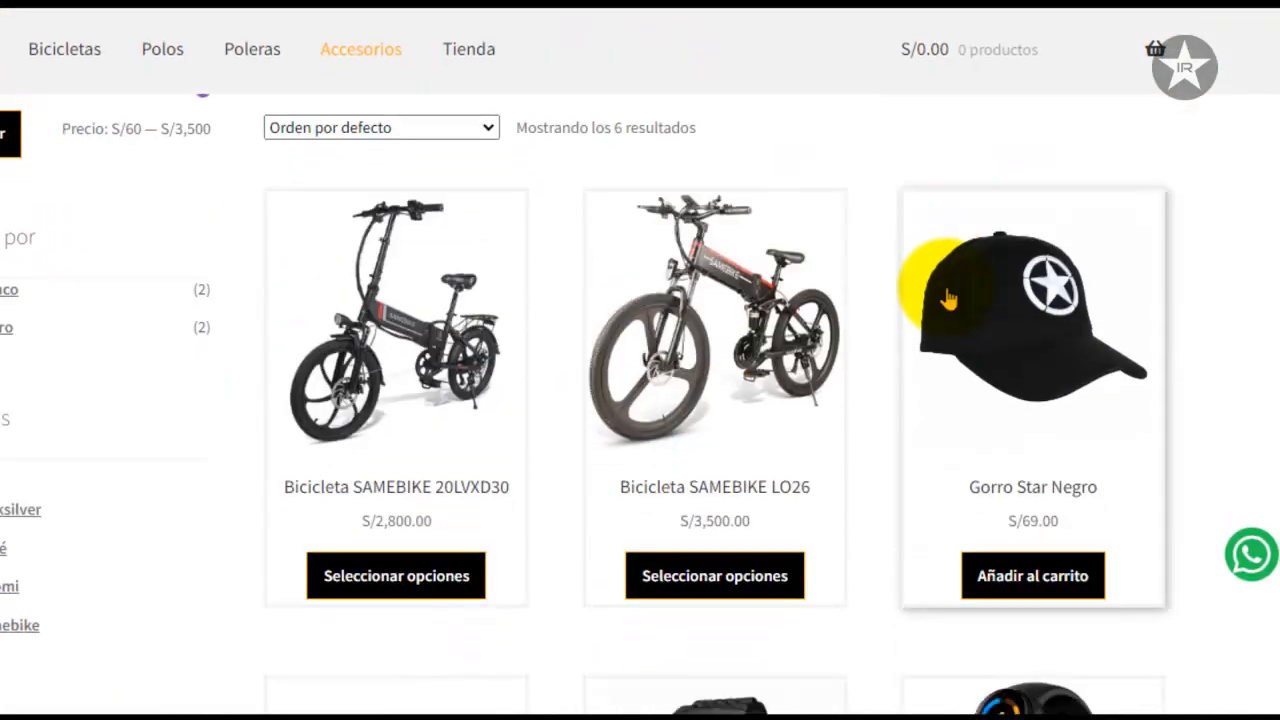
left_click(1041, 343)
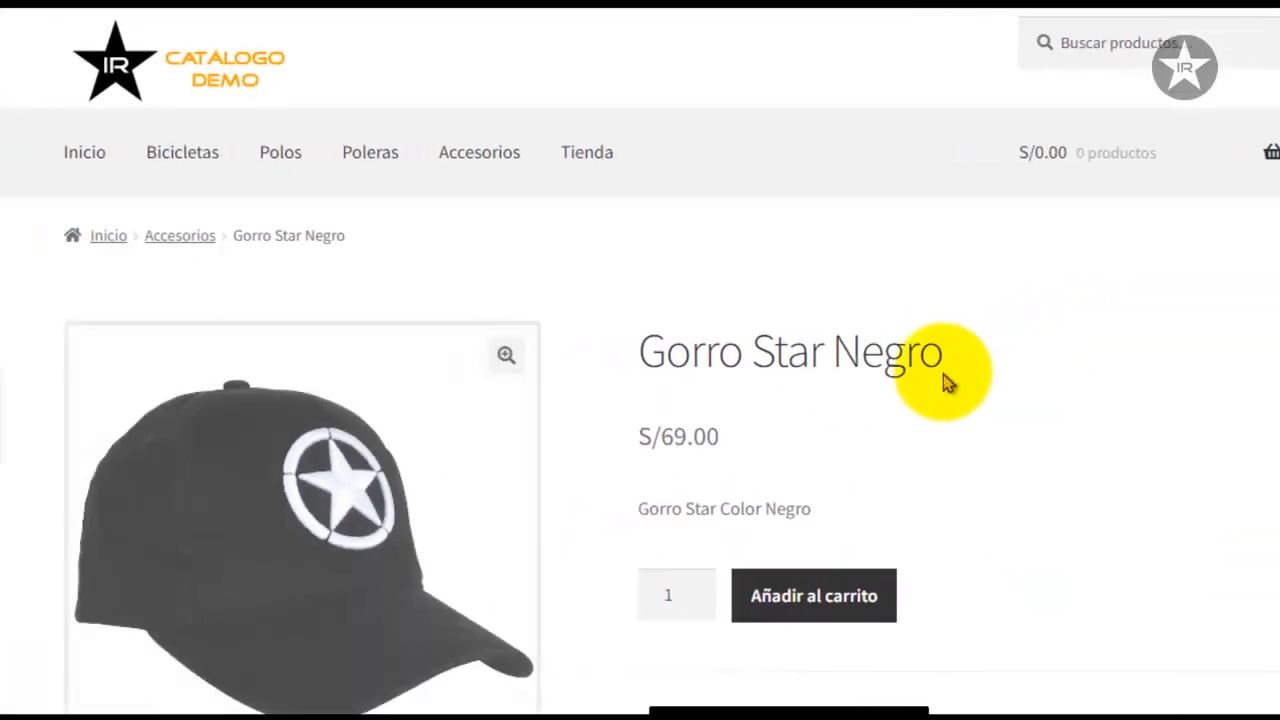
scroll(600, 450, "down", 8)
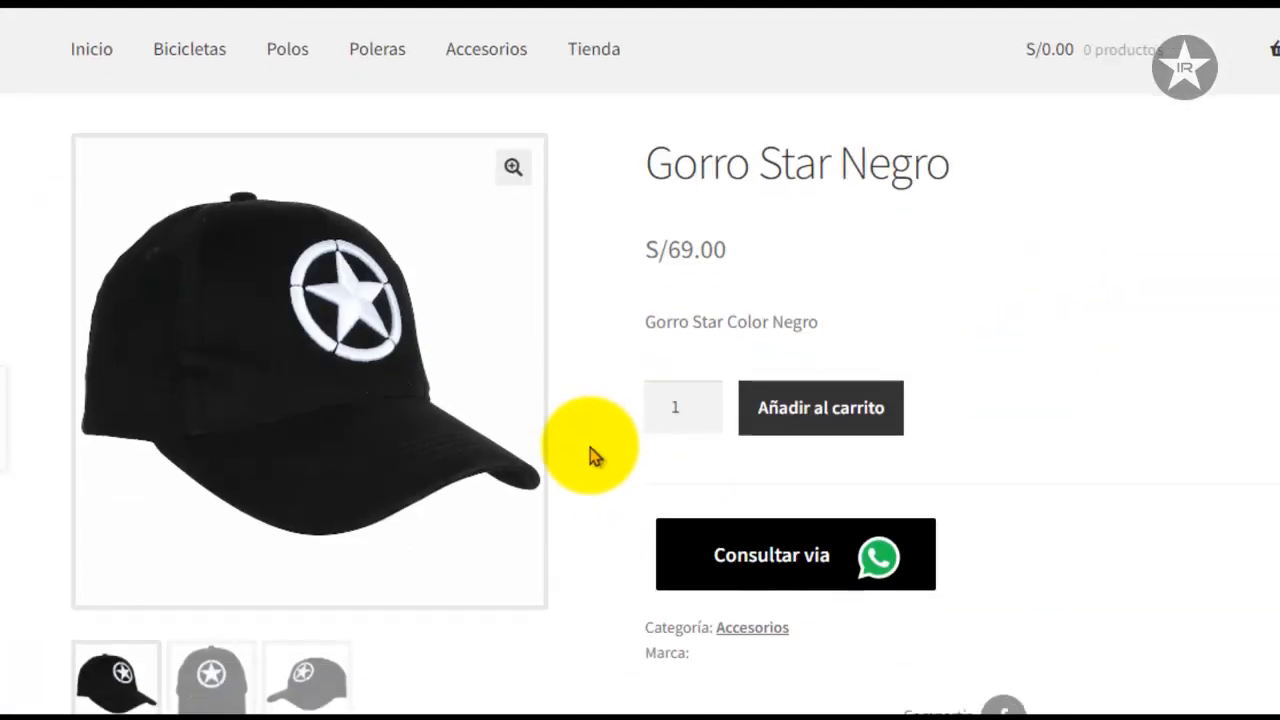
scroll(588, 444, "down", 2)
scroll(595, 440, "up", 10)
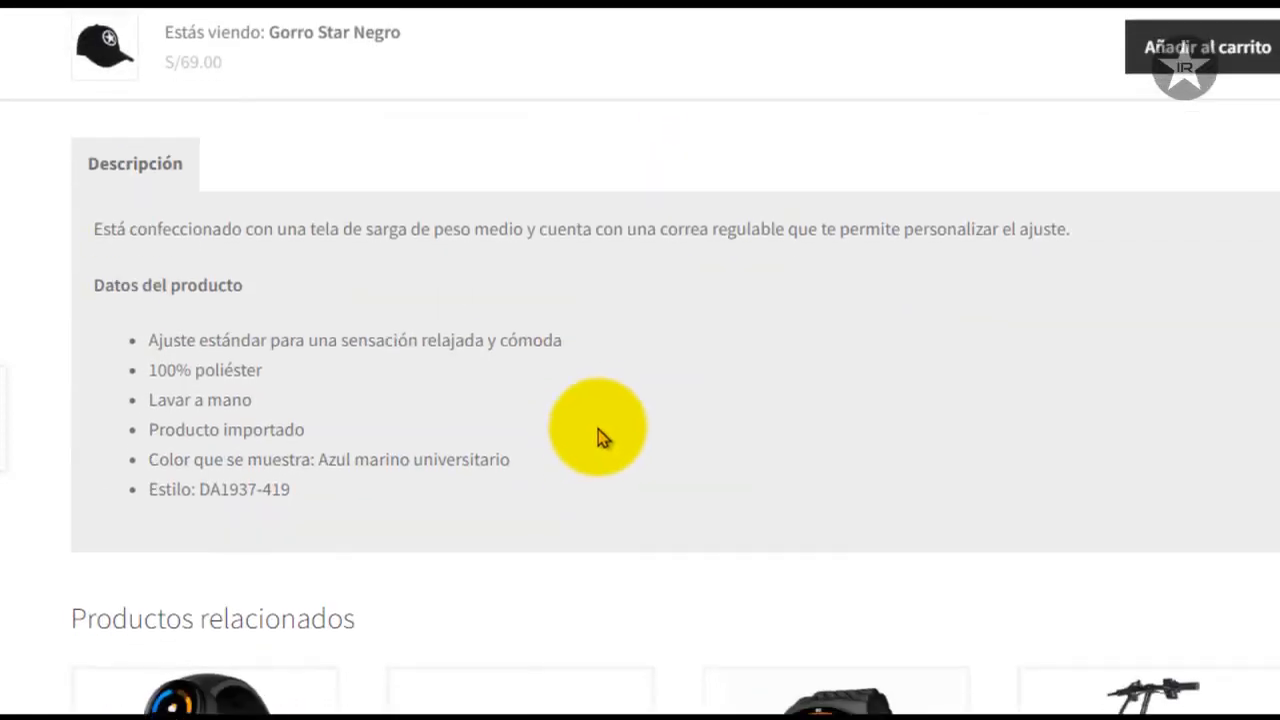
Open Gorro Star Negro for editing and compare its short and main descriptions with the storefront product page.
scroll(600, 438, "down", 2)
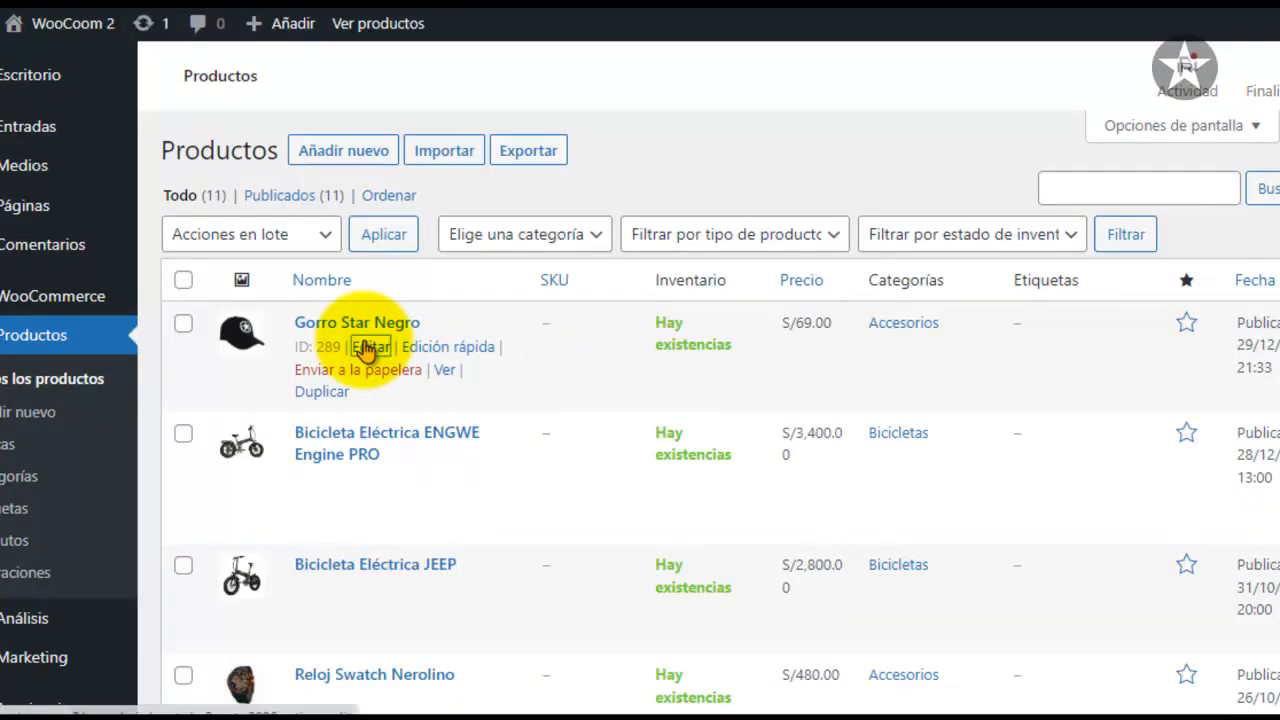
left_click(370, 347)
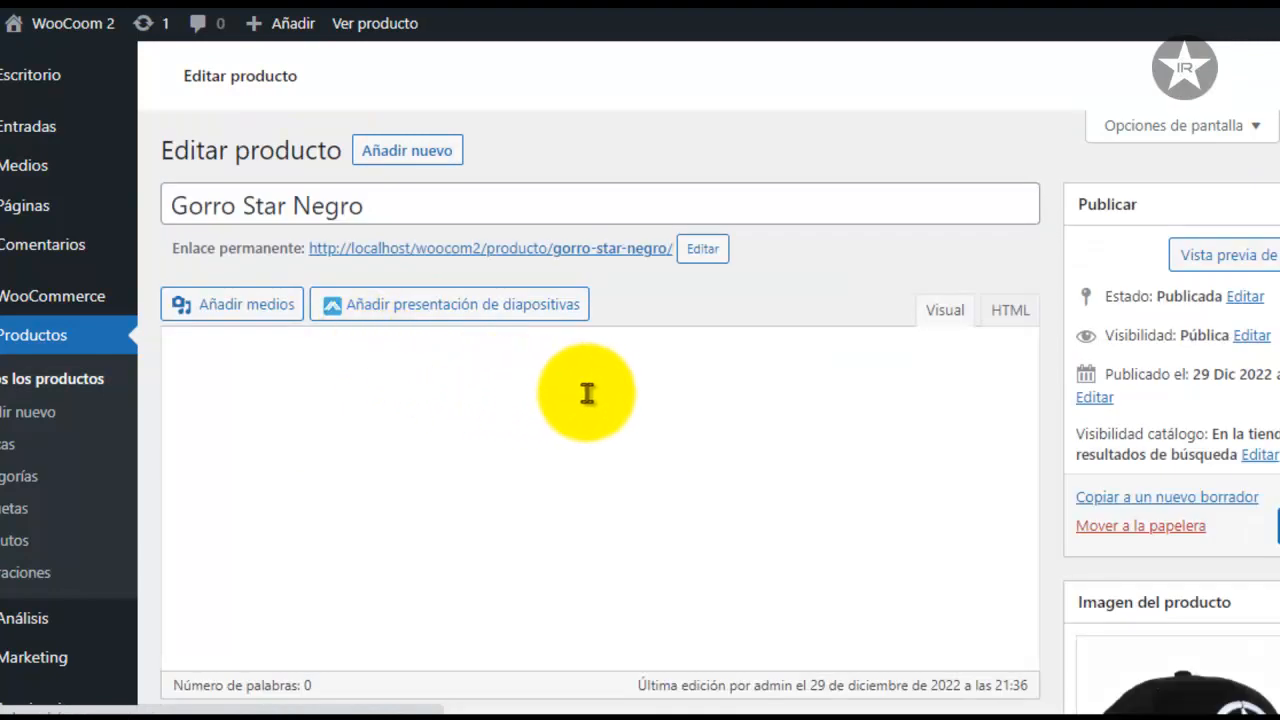
scroll(595, 395, "down", 2)
scroll(603, 395, "down", 10)
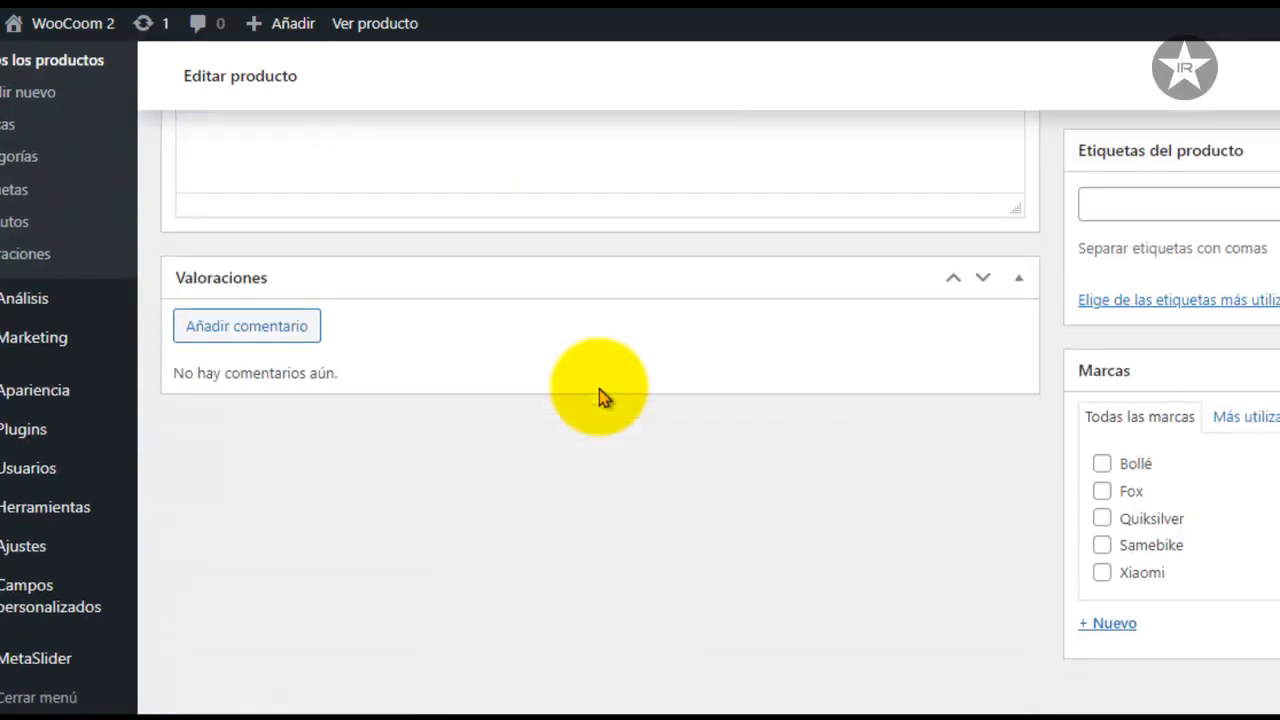
scroll(600, 388, "up", 3)
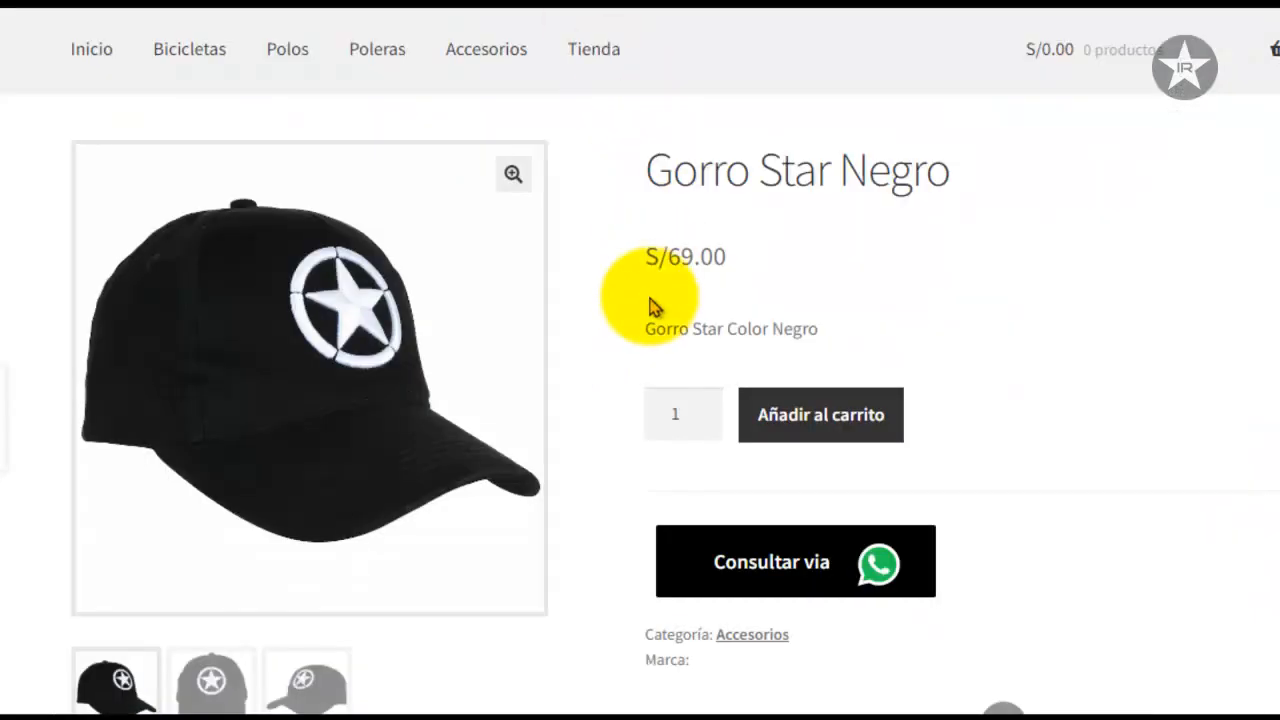
scroll(645, 308, "down", 8)
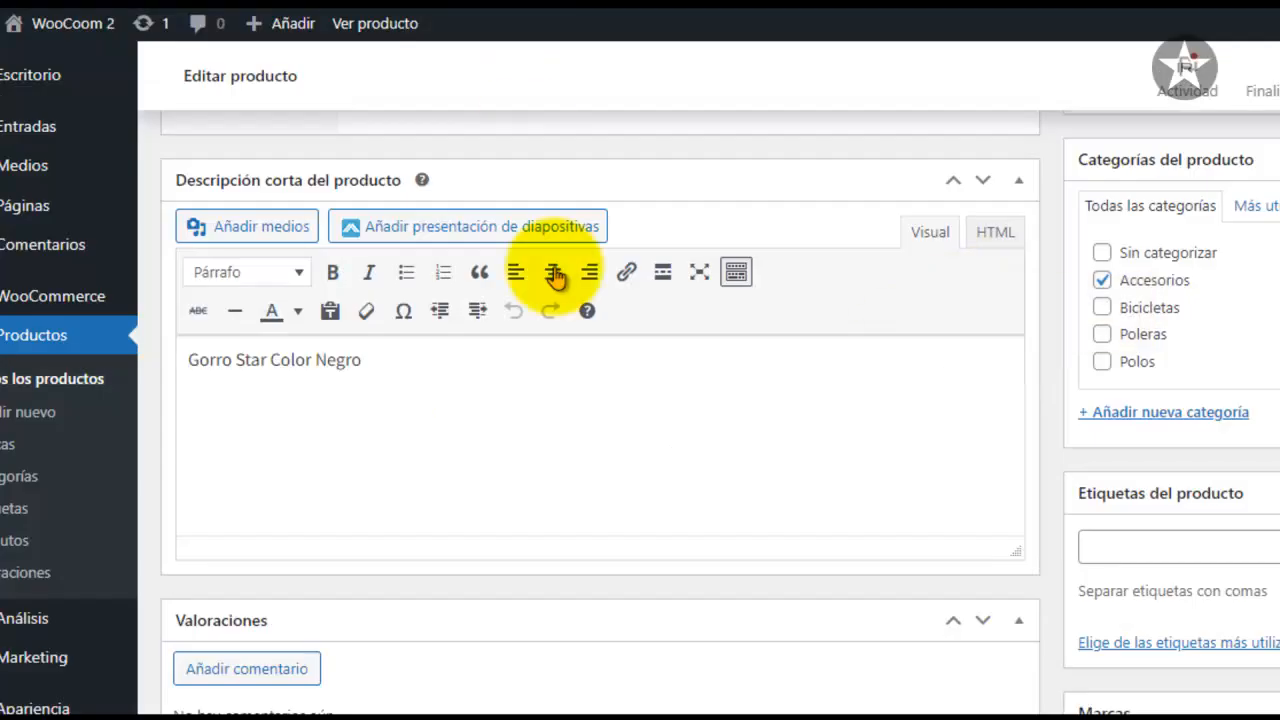
scroll(583, 363, "up", 10)
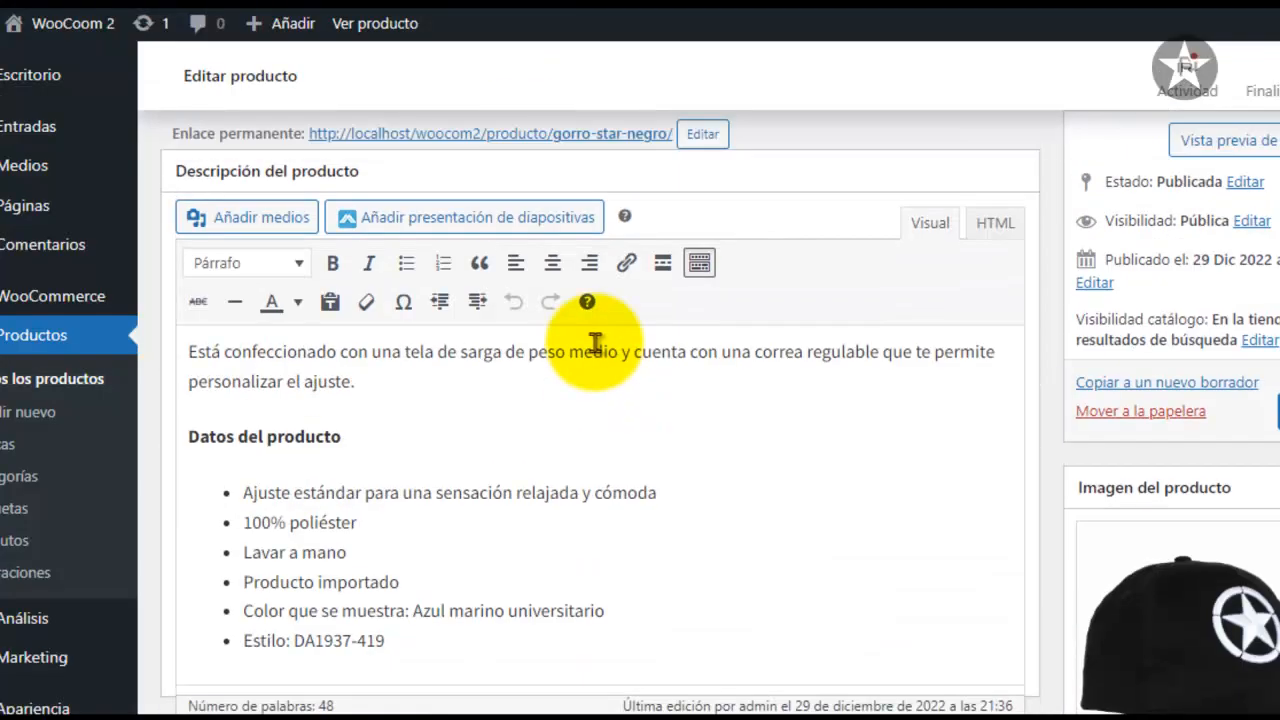
scroll(600, 330, "up", 1)
scroll(640, 420, "down", 3)
left_click(705, 390)
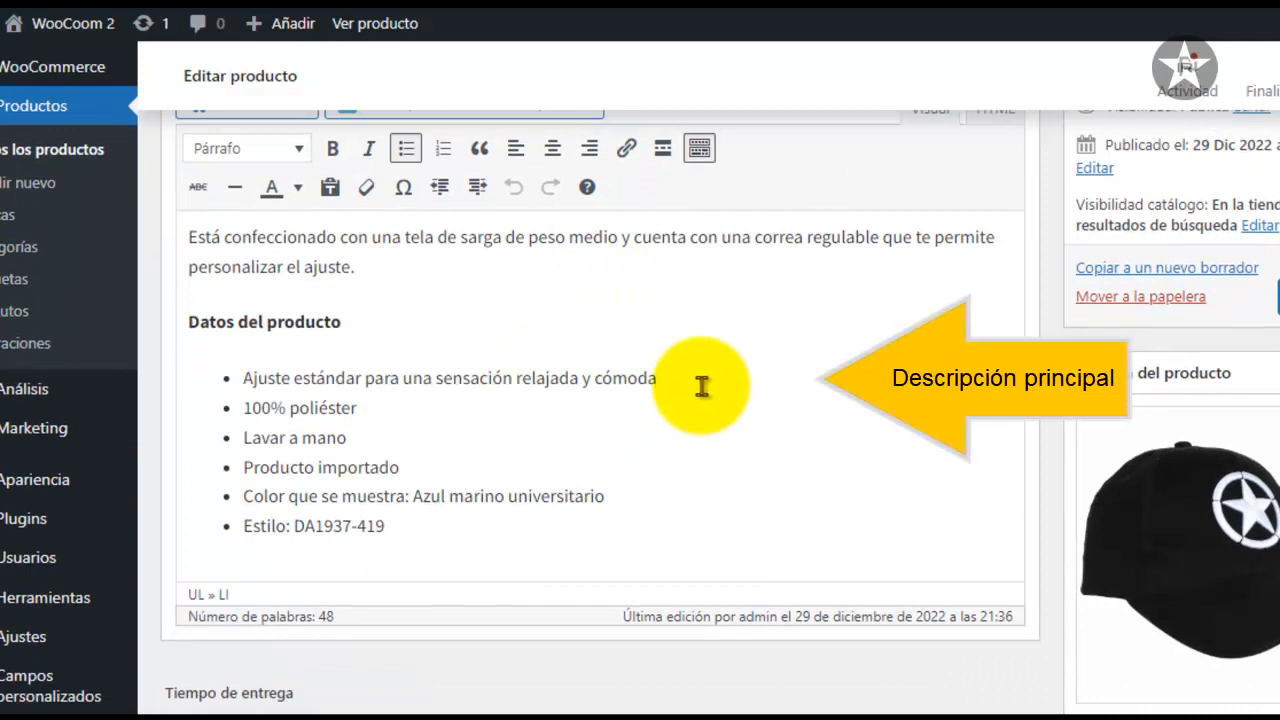
scroll(702, 387, "up", 1)
scroll(702, 387, "down", 1)
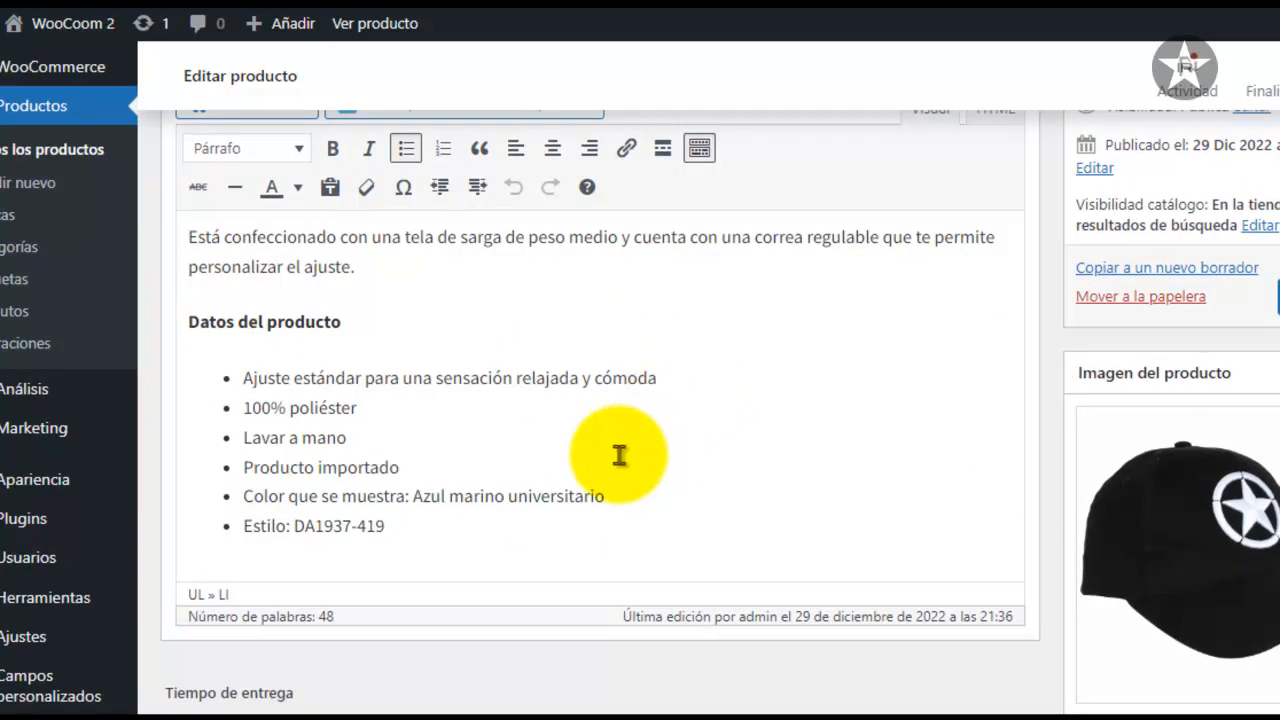
Insert the media library image gorro-negro-star.webp into the main product description, on a new line below the bulleted list.
left_click(440, 518)
key("Return")
key("Return")
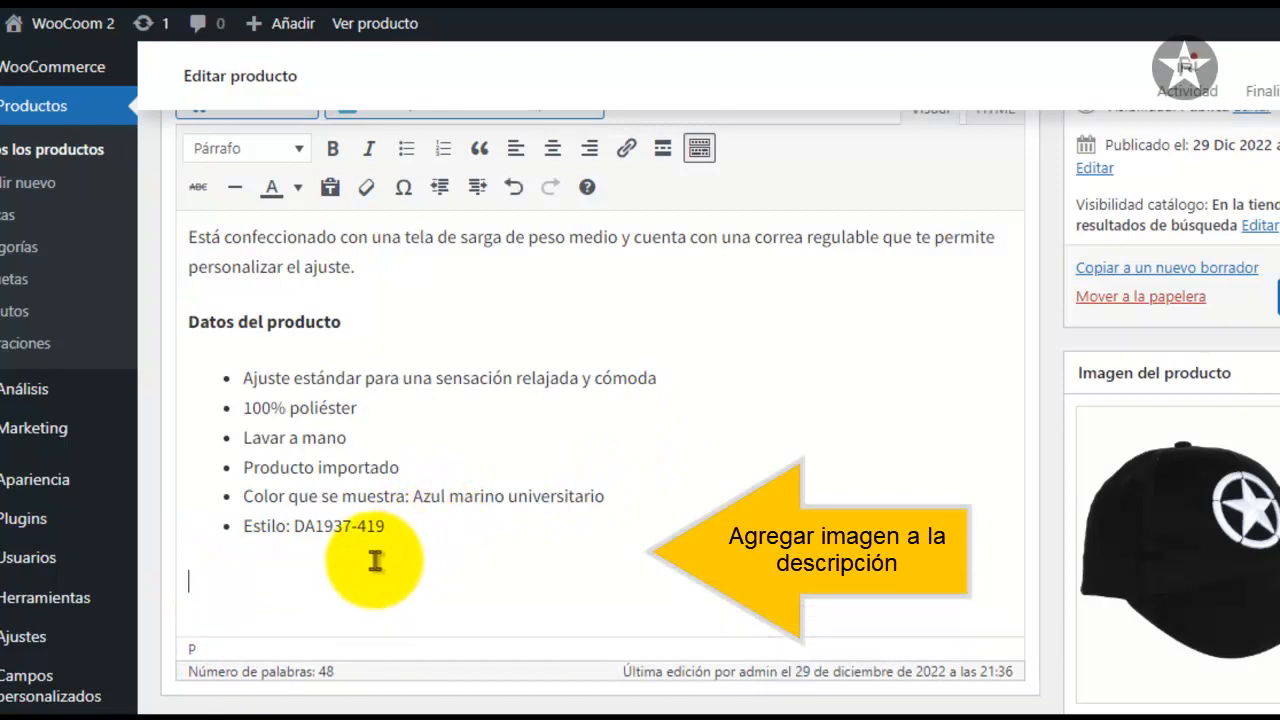
scroll(352, 440, "up", 1)
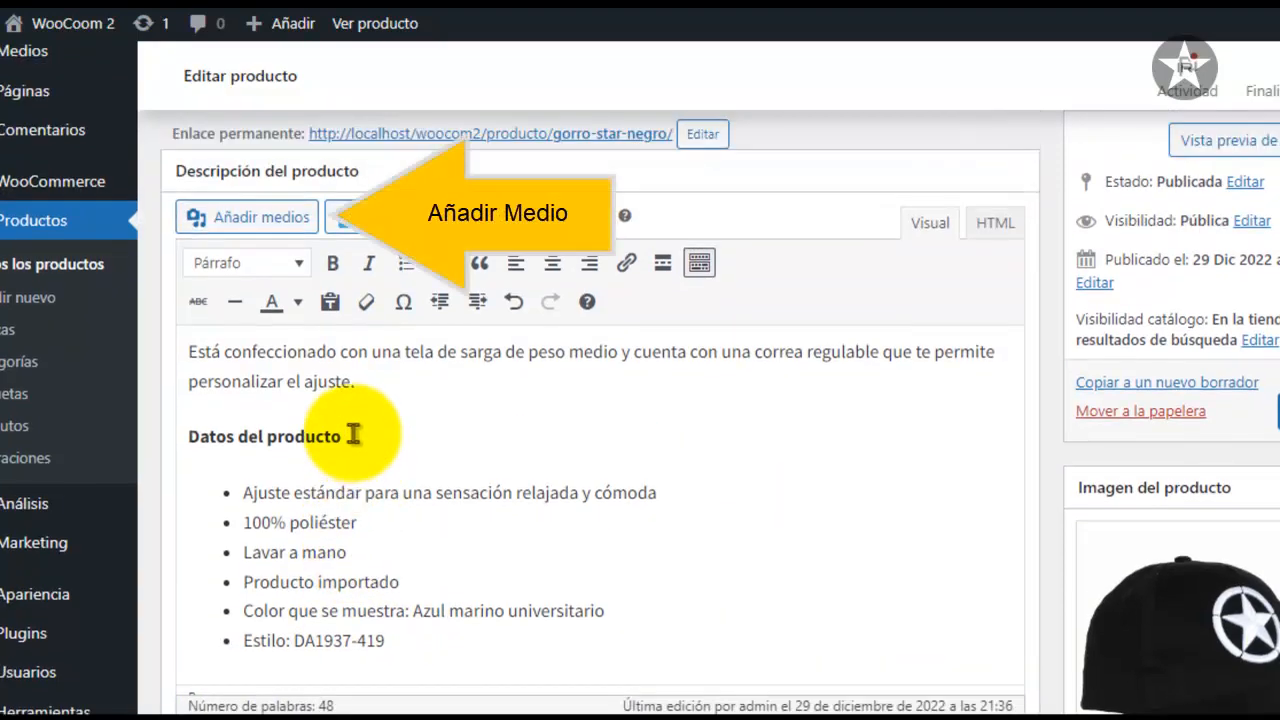
left_click(233, 223)
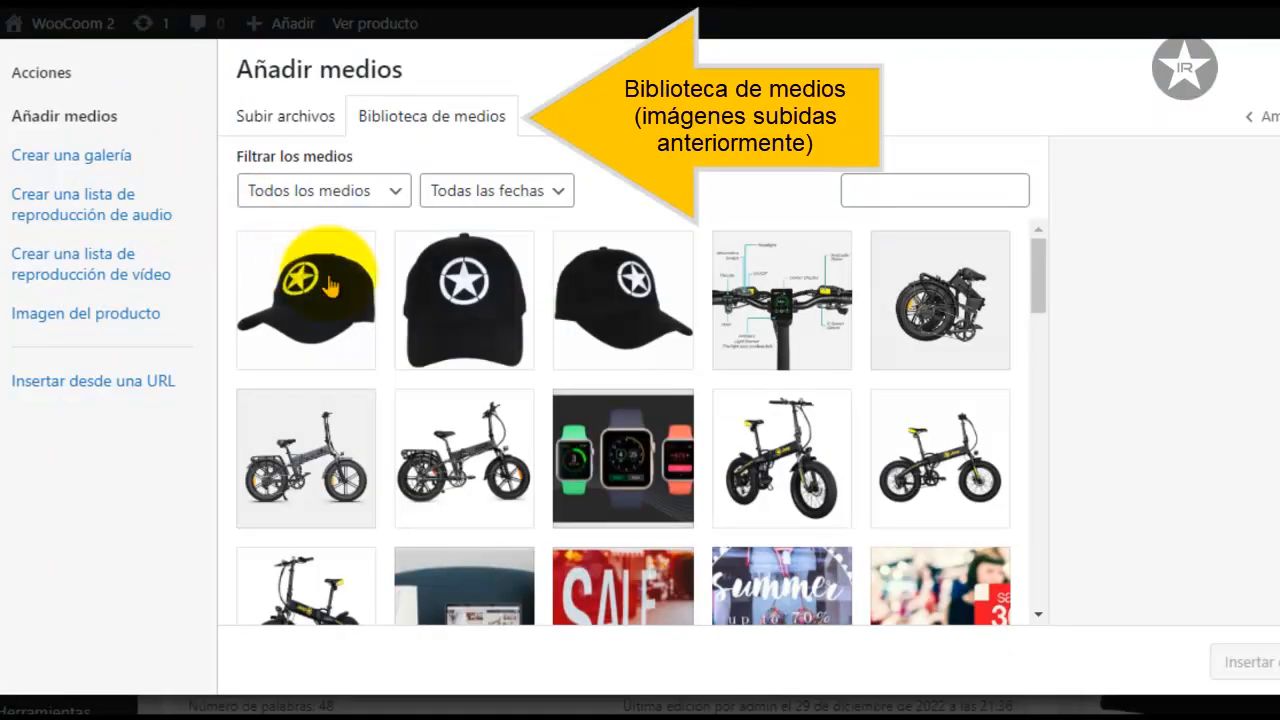
left_click(603, 315)
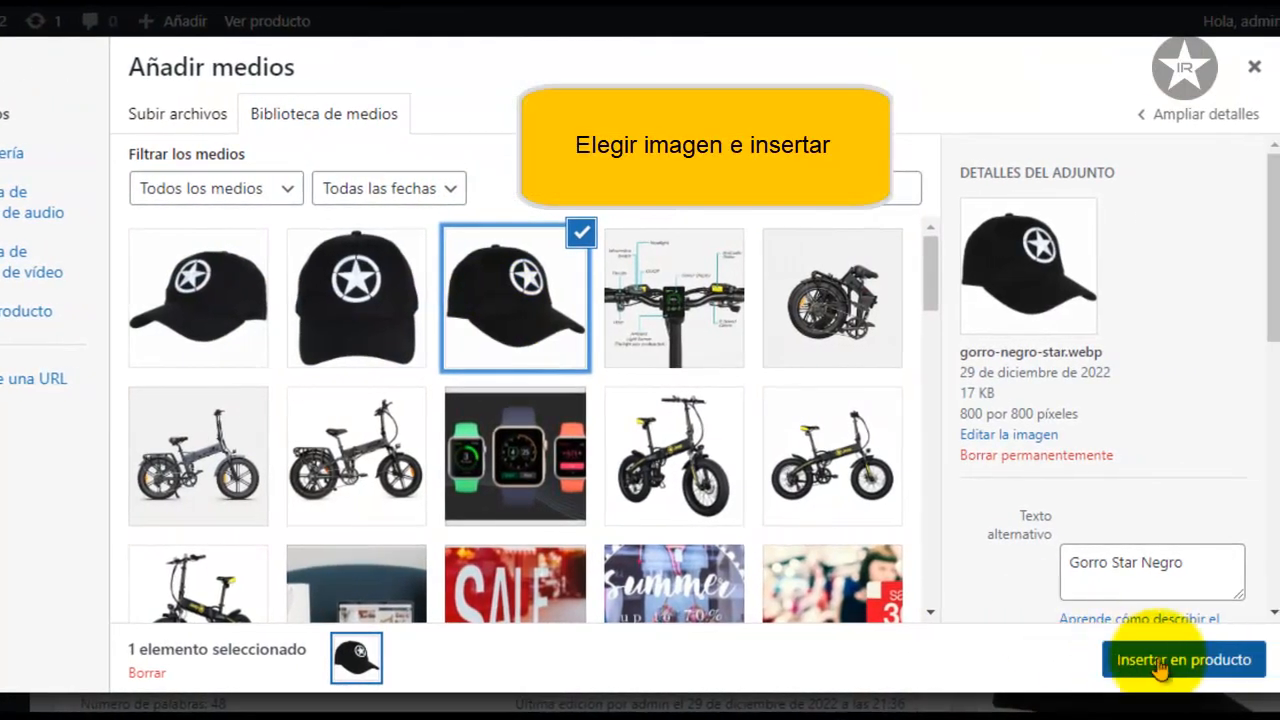
left_click(1242, 664)
scroll(492, 440, "down", 5)
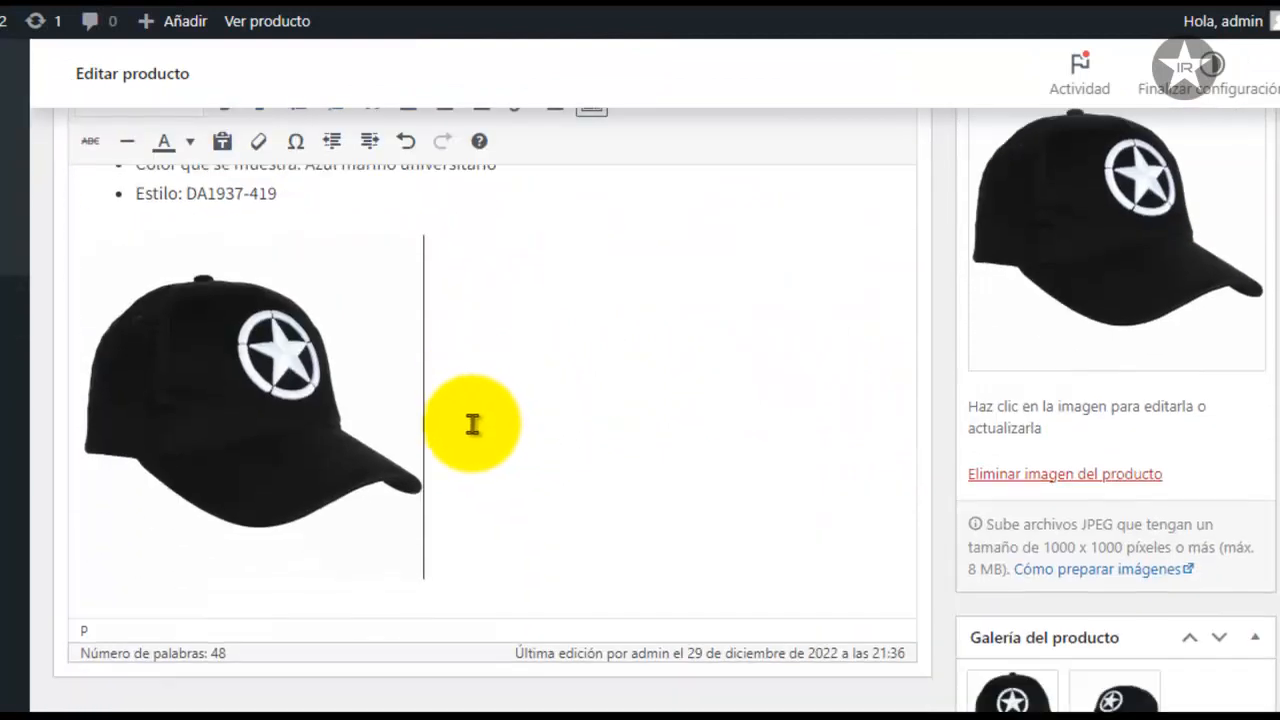
Set the description image to full size, 800 × 800, with centred alignment.
left_click(277, 417)
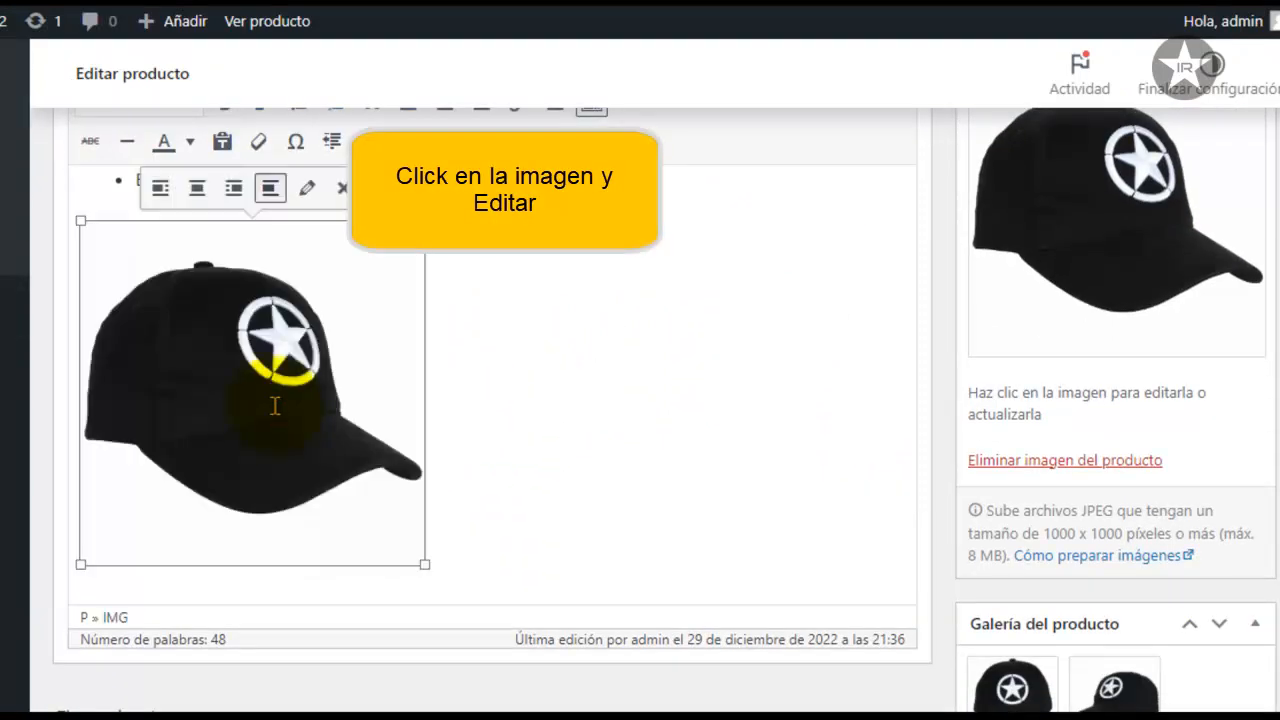
left_click(306, 189)
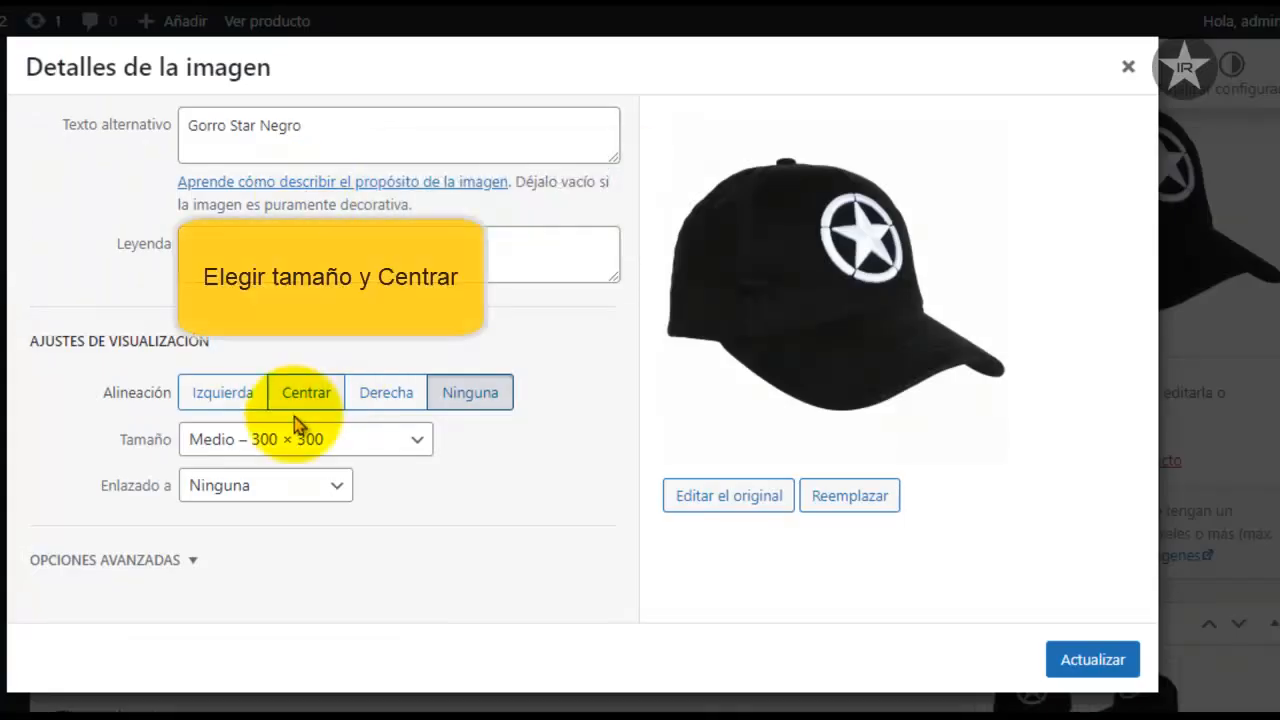
left_click(272, 441)
left_click(265, 515)
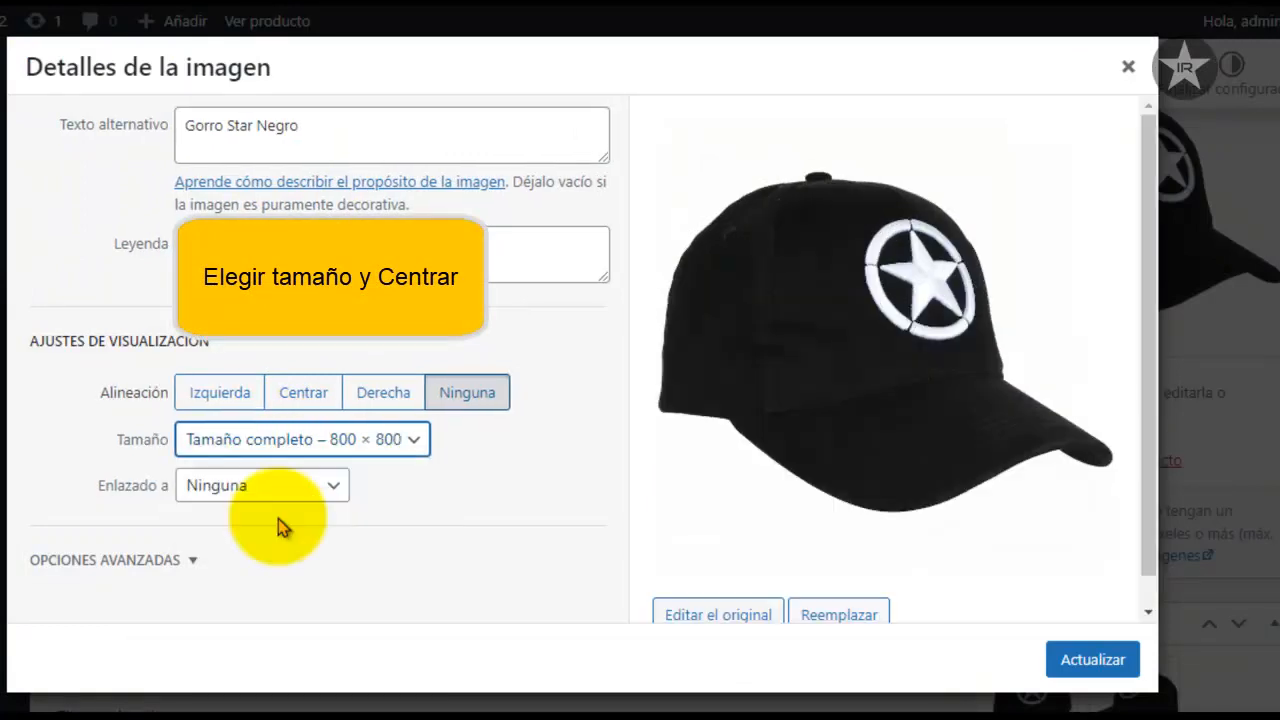
left_click(300, 392)
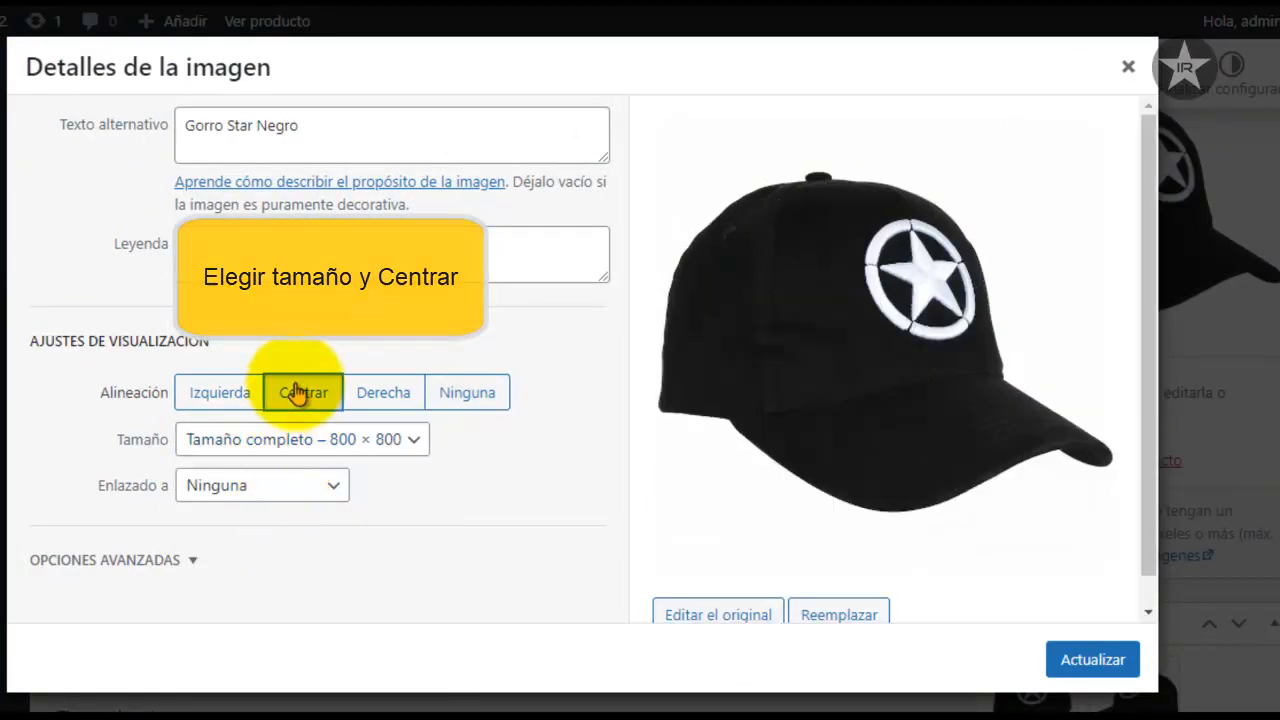
left_click(1093, 662)
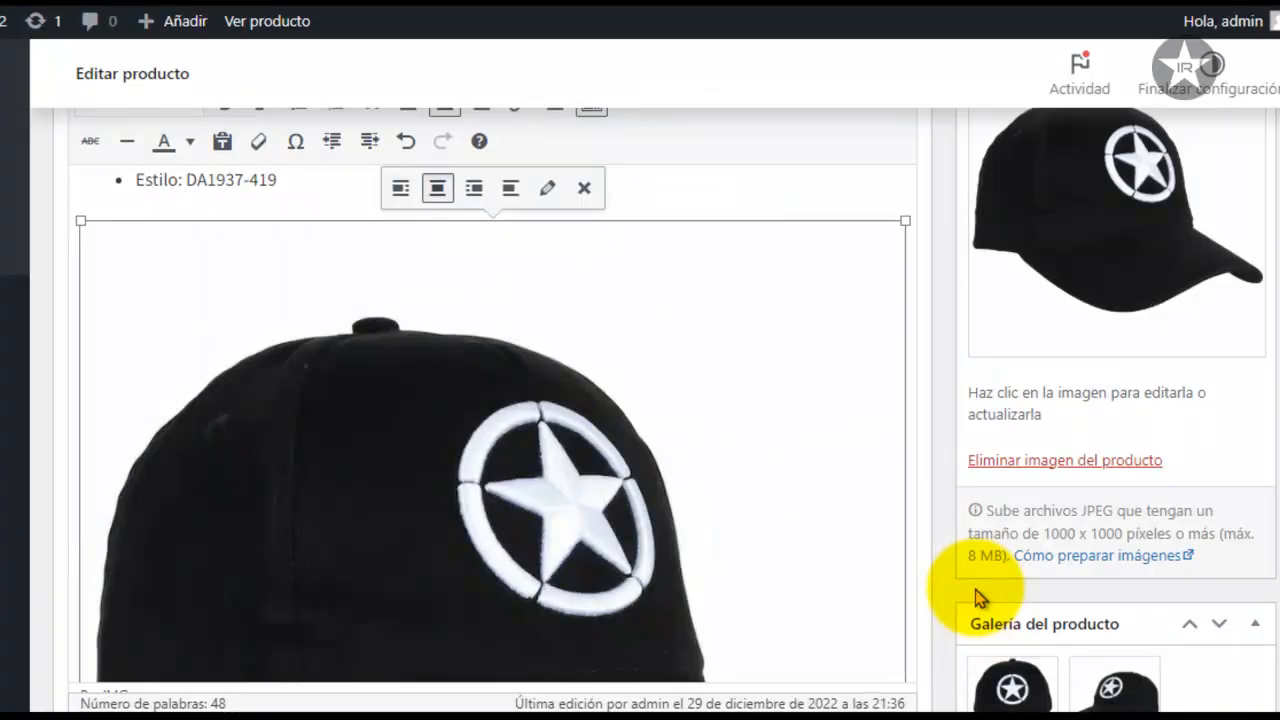
scroll(528, 486, "down", 5)
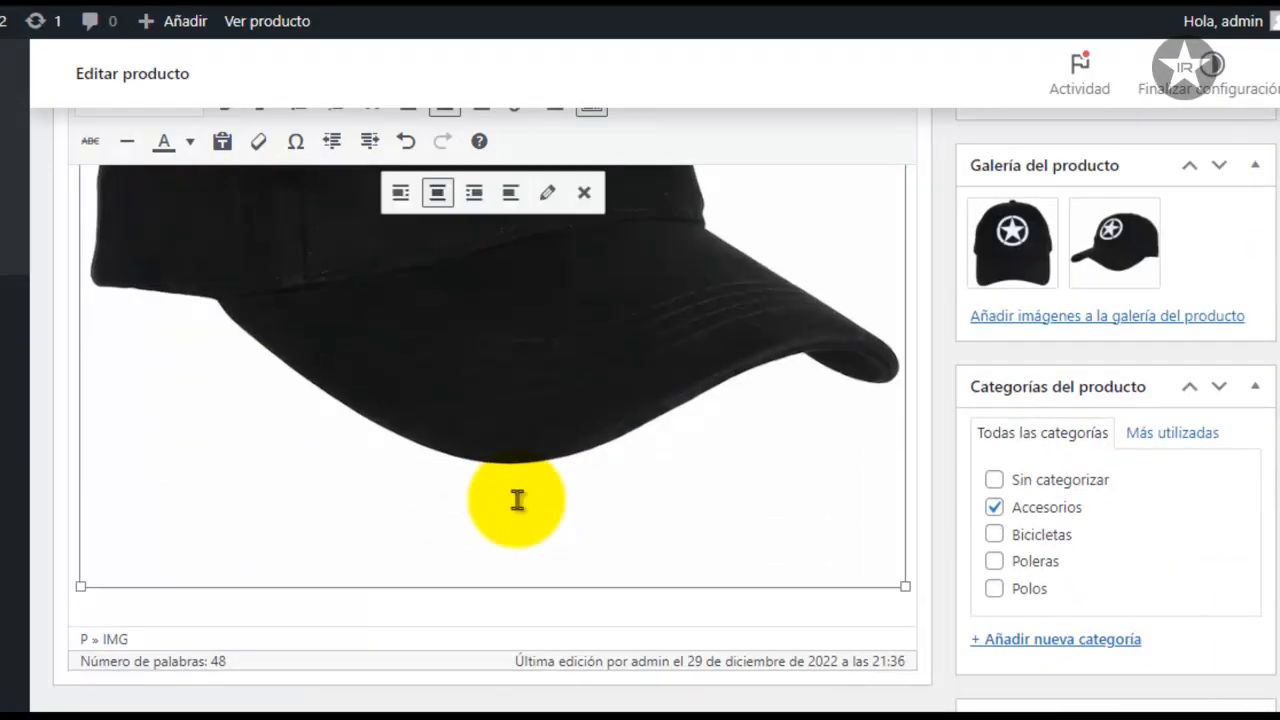
Update the product and preview its page, examining the description and its inserted image.
scroll(517, 503, "up", 5)
scroll(517, 499, "up", 5)
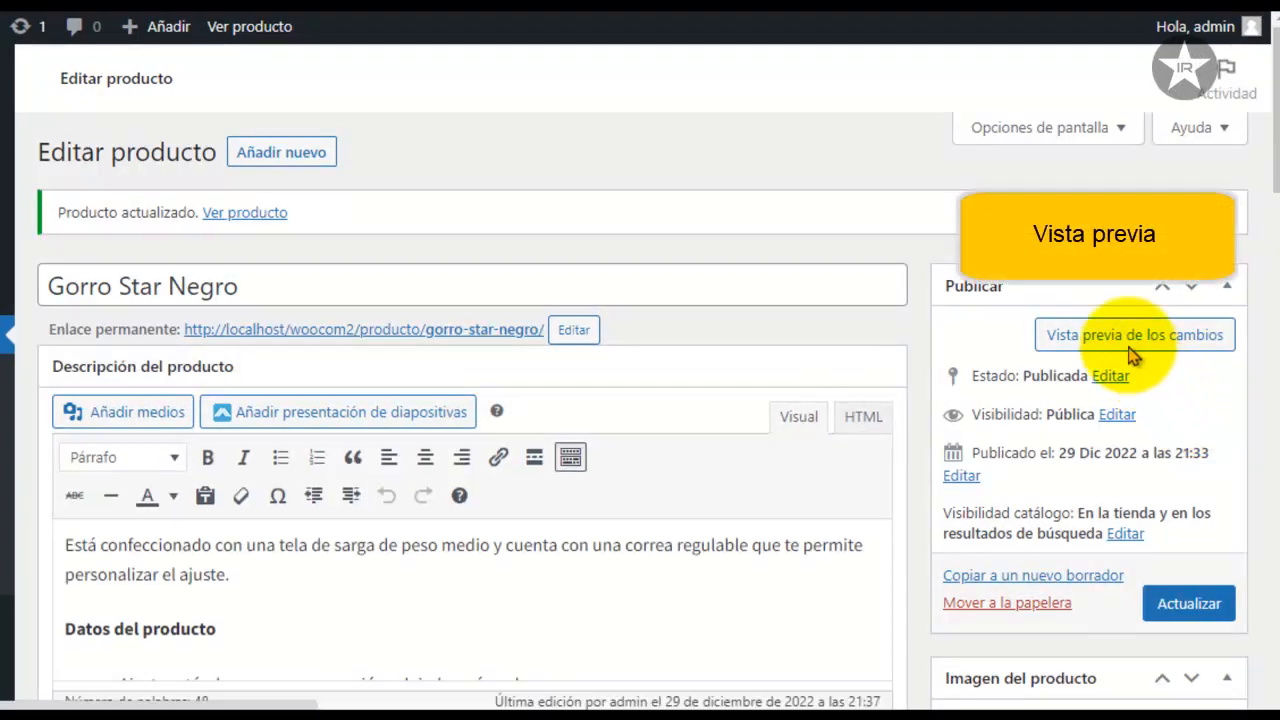
left_click(1130, 338)
scroll(620, 392, "down", 3)
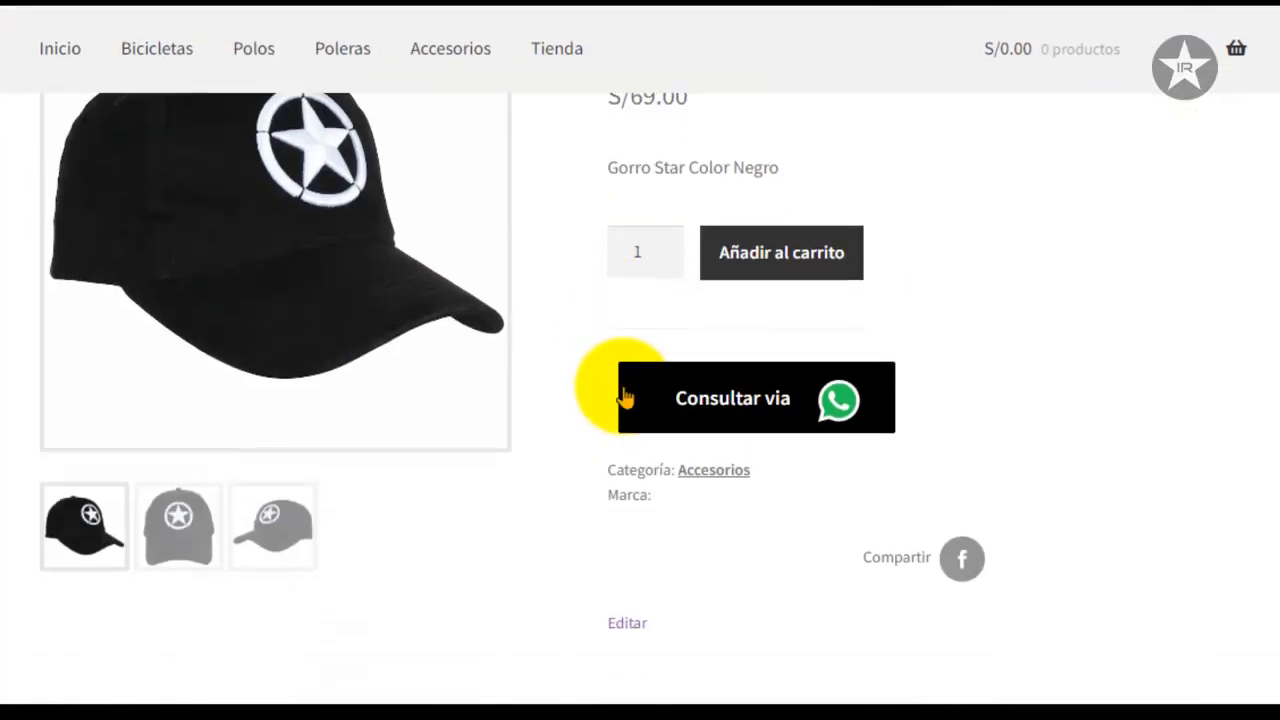
scroll(640, 390, "down", 9)
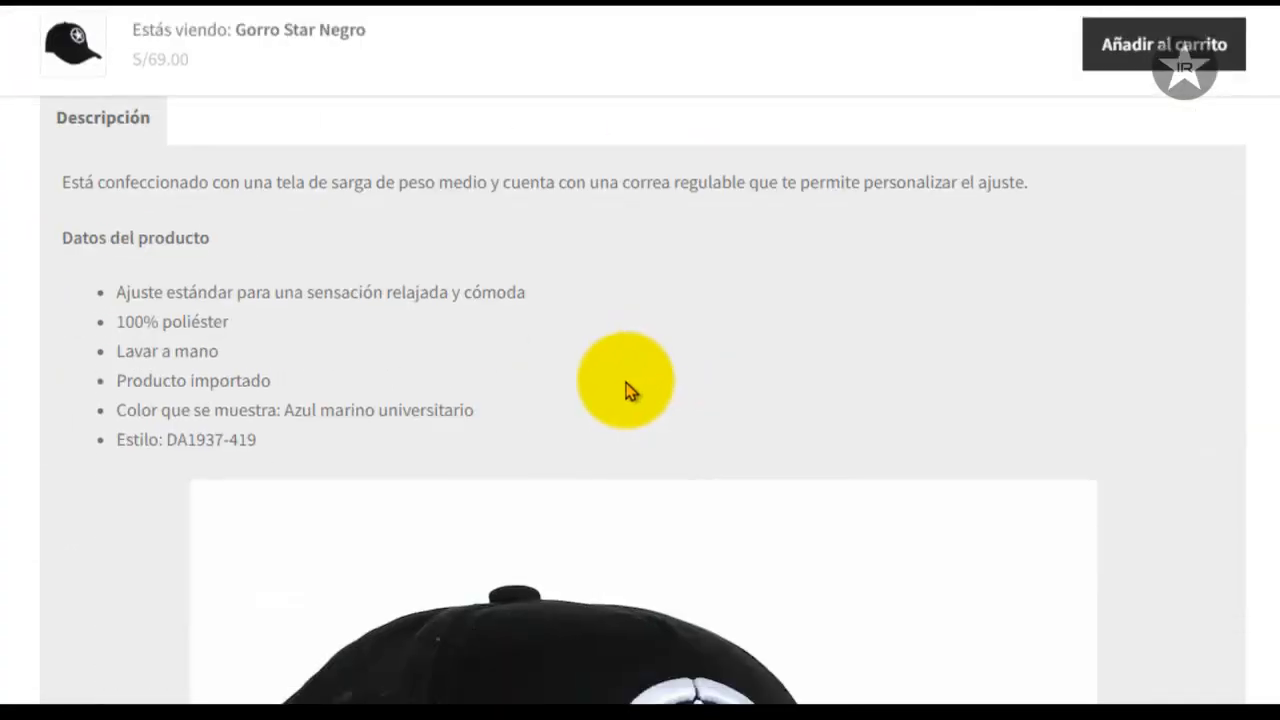
scroll(645, 370, "down", 3)
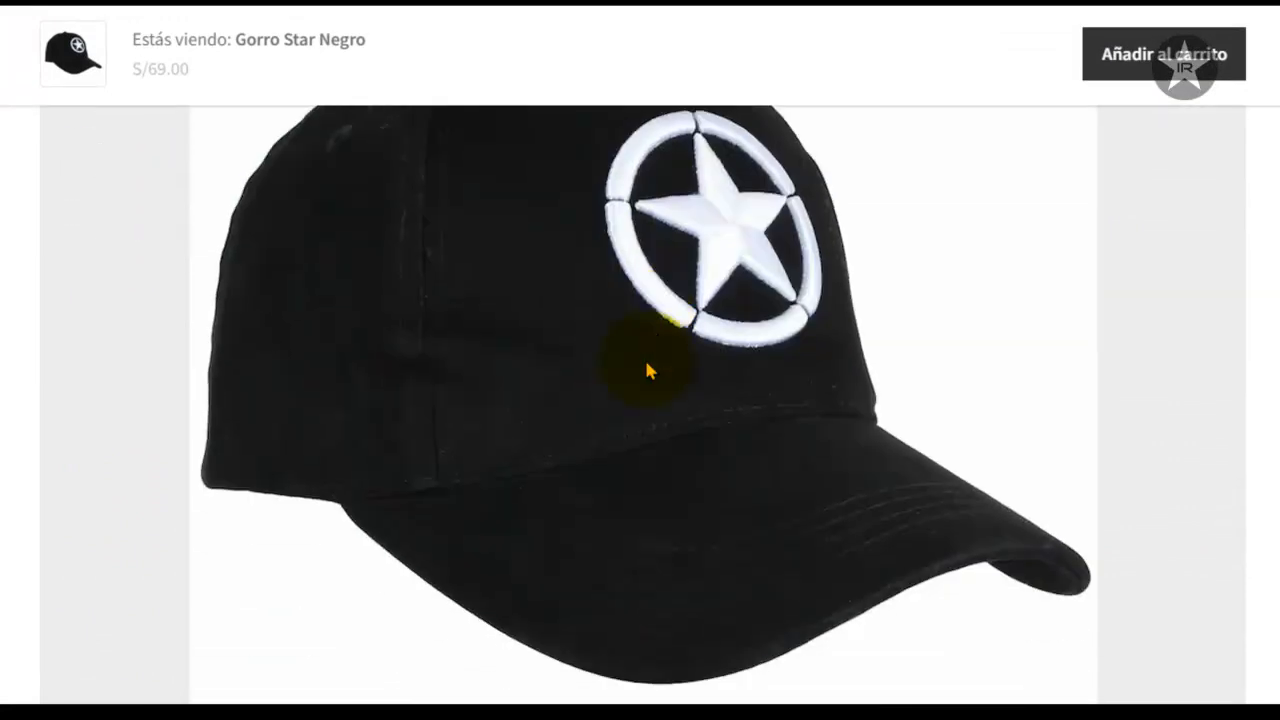
scroll(646, 370, "down", 5)
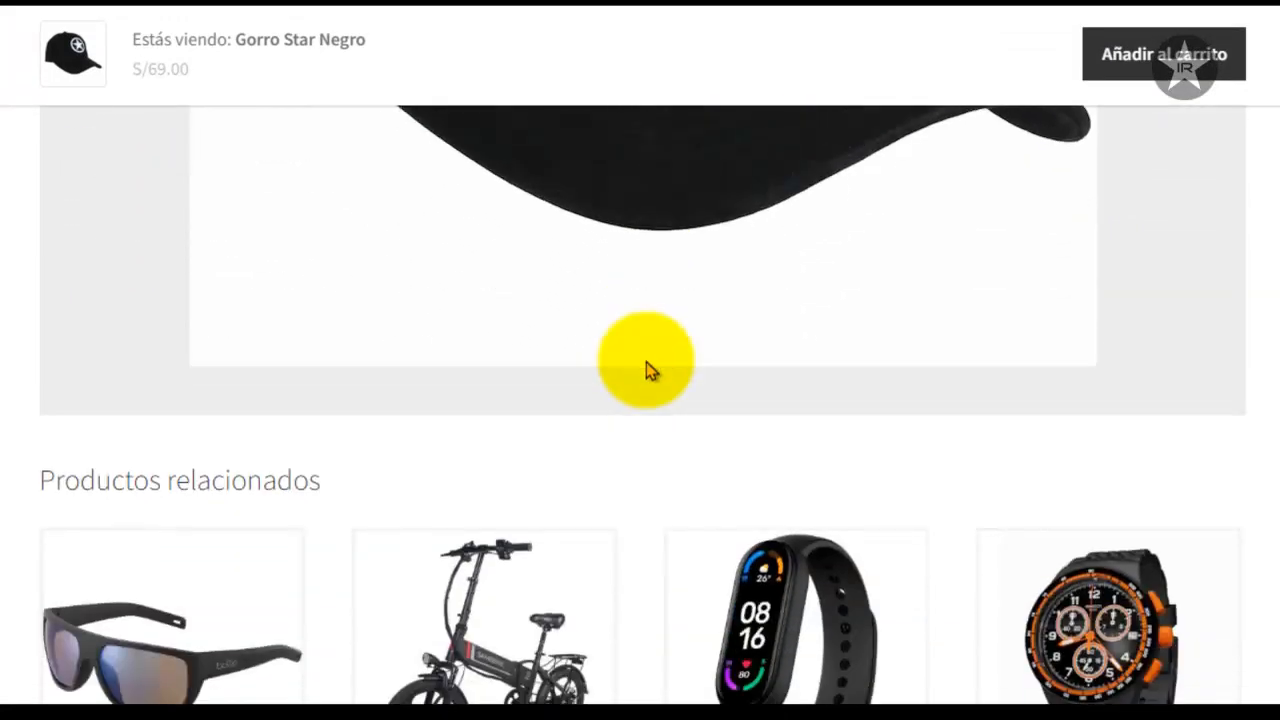
scroll(646, 370, "up", 1)
scroll(646, 370, "up", 10)
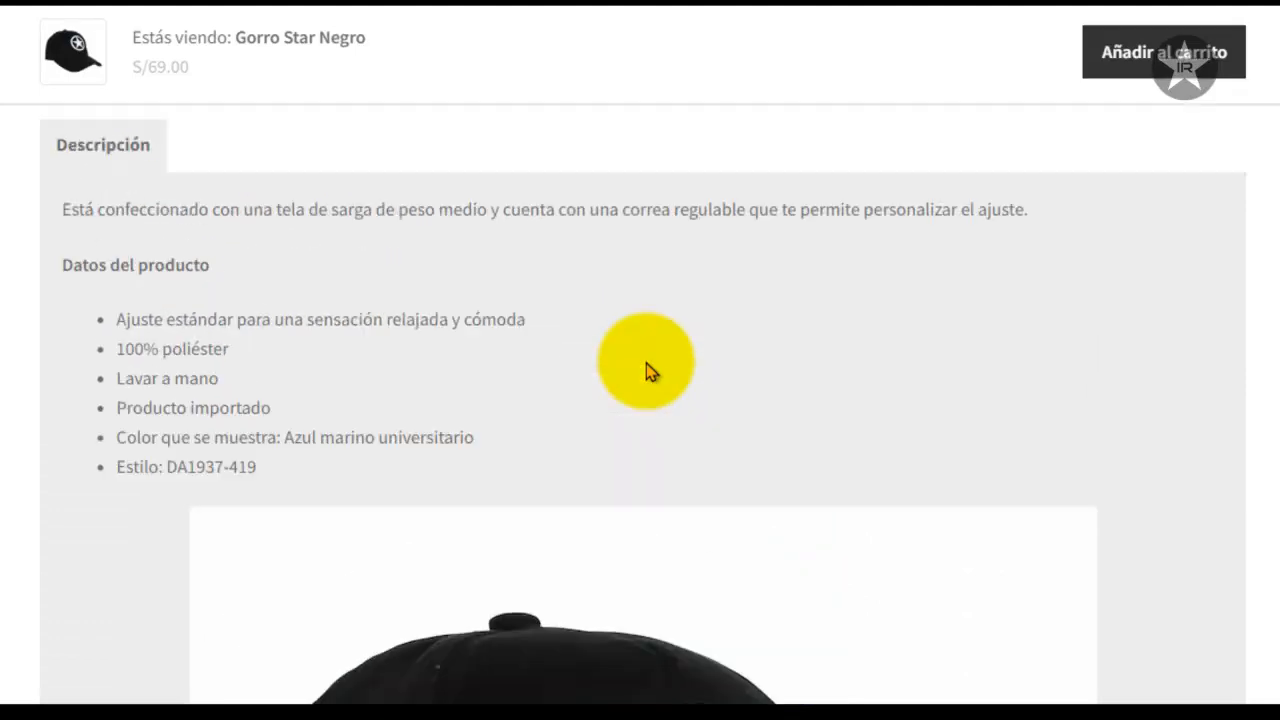
scroll(645, 370, "up", 10)
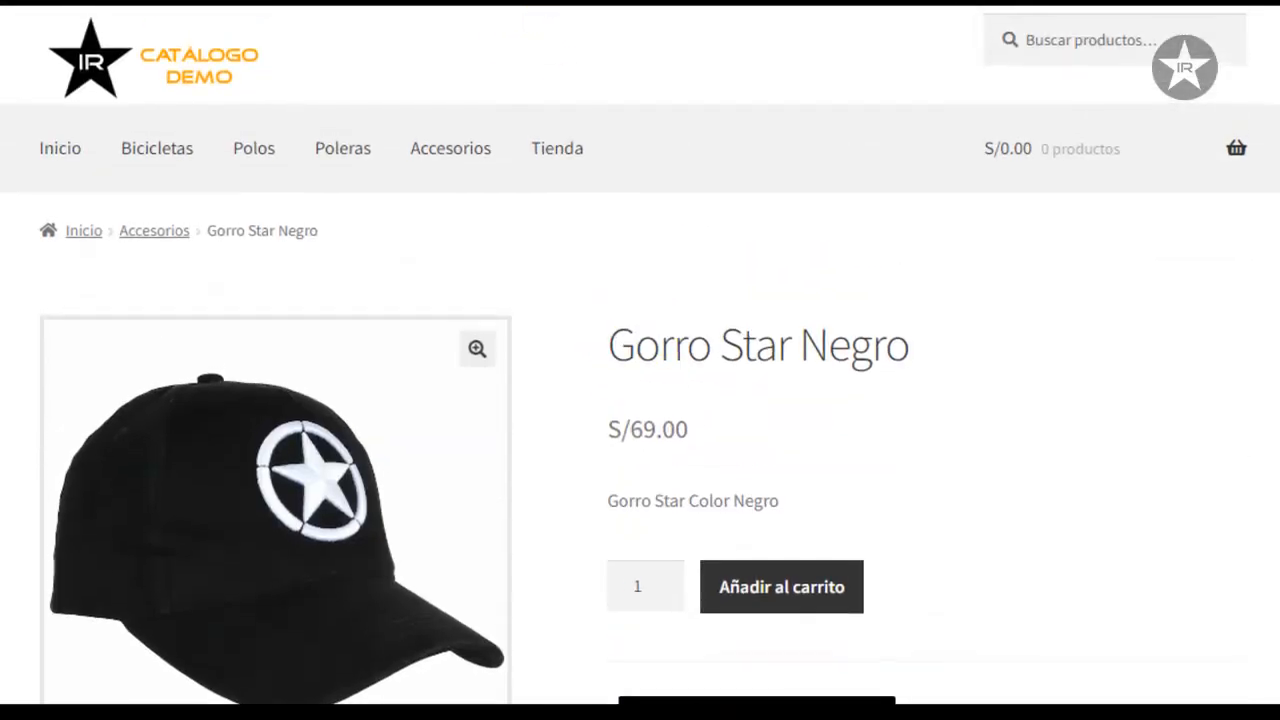
Return to the product editor and open the list of all products.
left_click(562, 5)
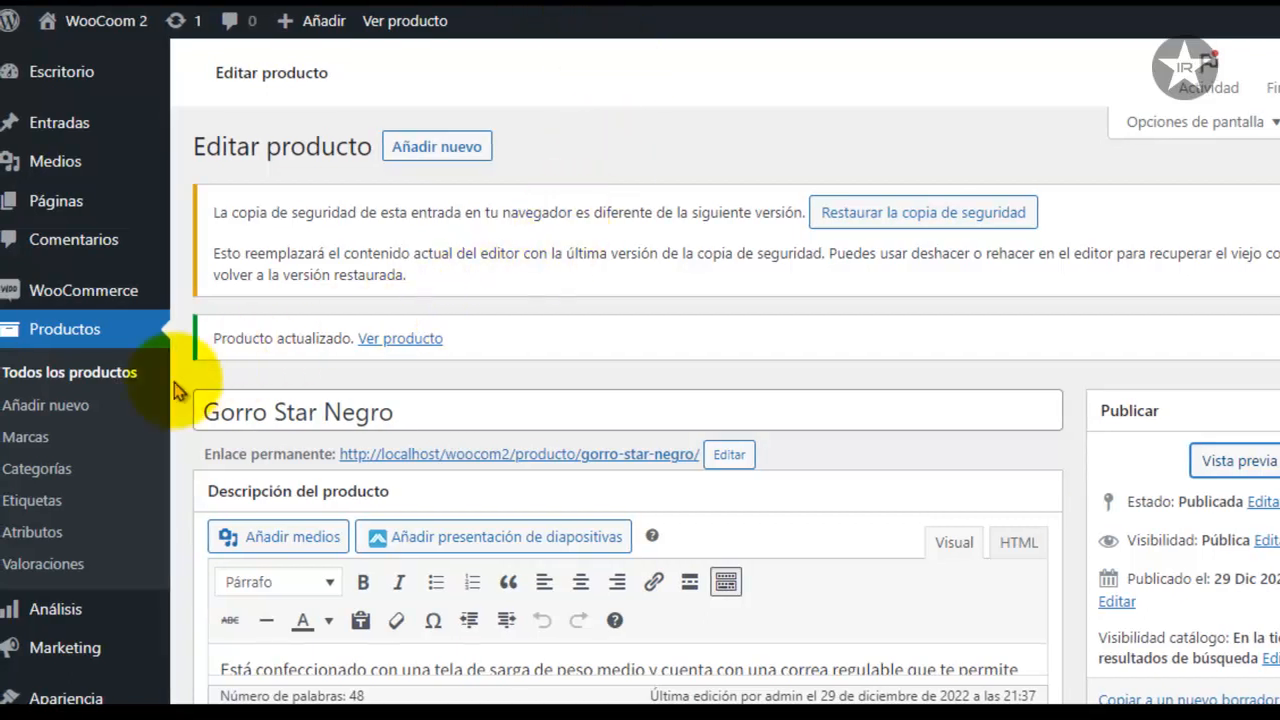
left_click(53, 376)
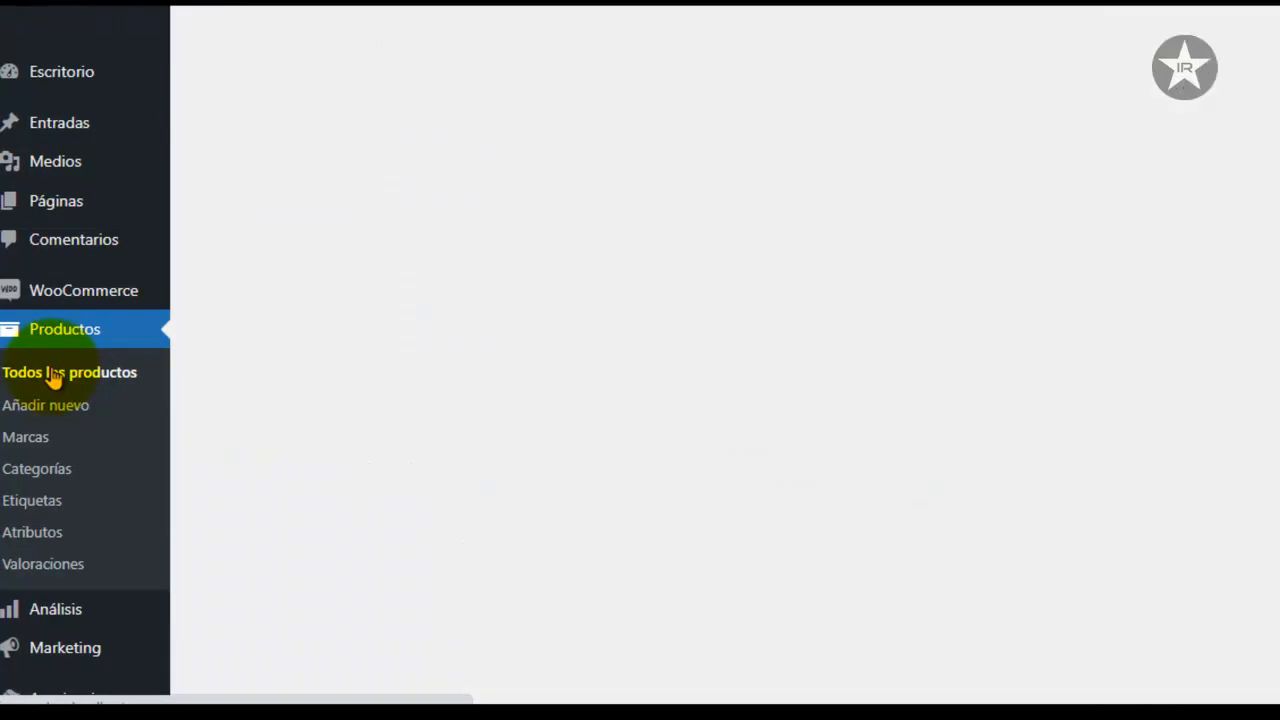